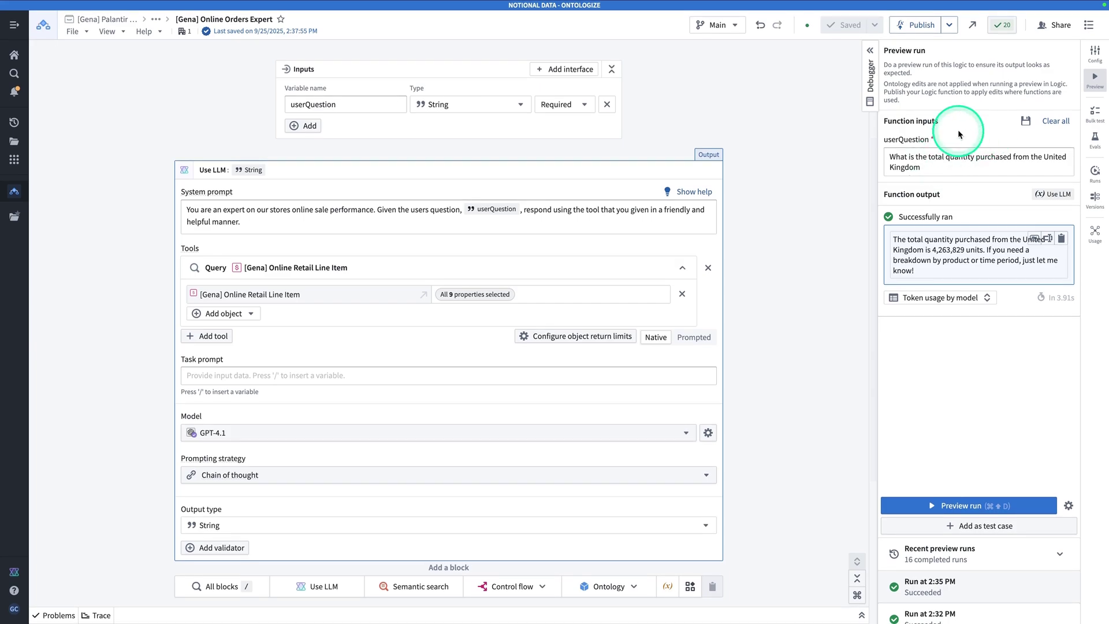
Step: Keep the userQuestion about total quantity purchased from the United Kingdom and rerun the preview
drag(933, 169, 872, 147)
click(933, 170)
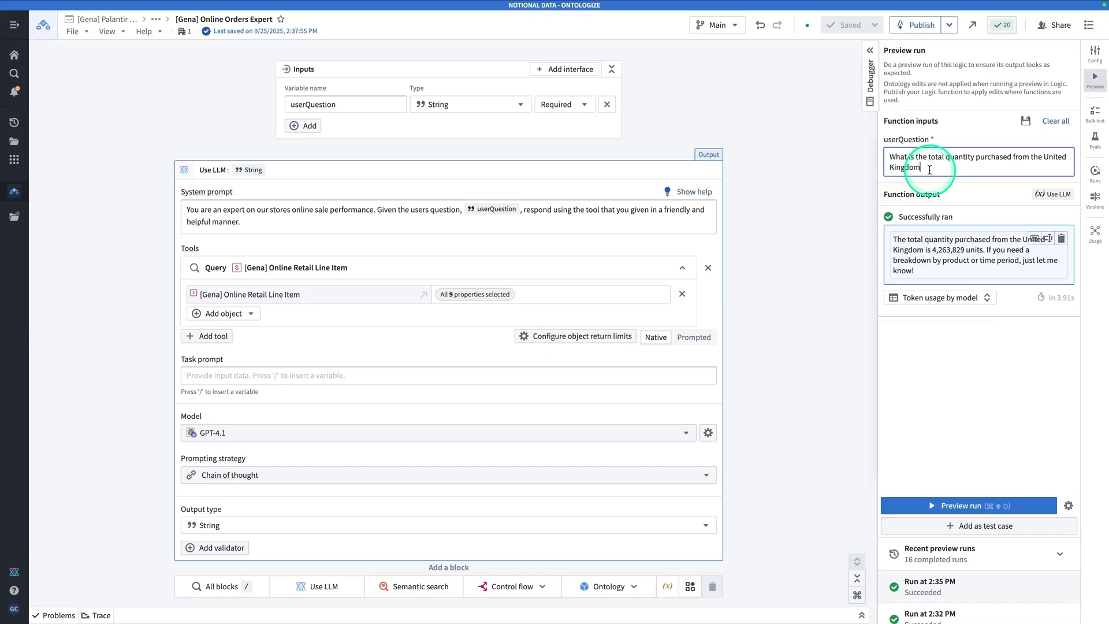
click(950, 504)
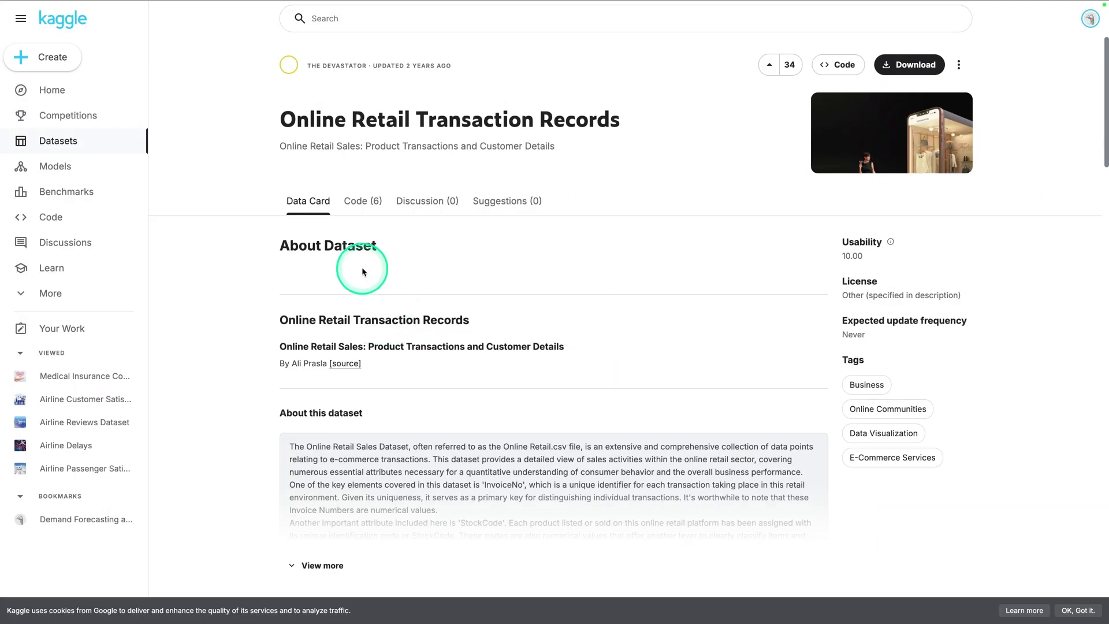
Step: Glance at the Online Retail.csv preview on Kaggle and bring up its Download options
scroll(361, 269, down, 5)
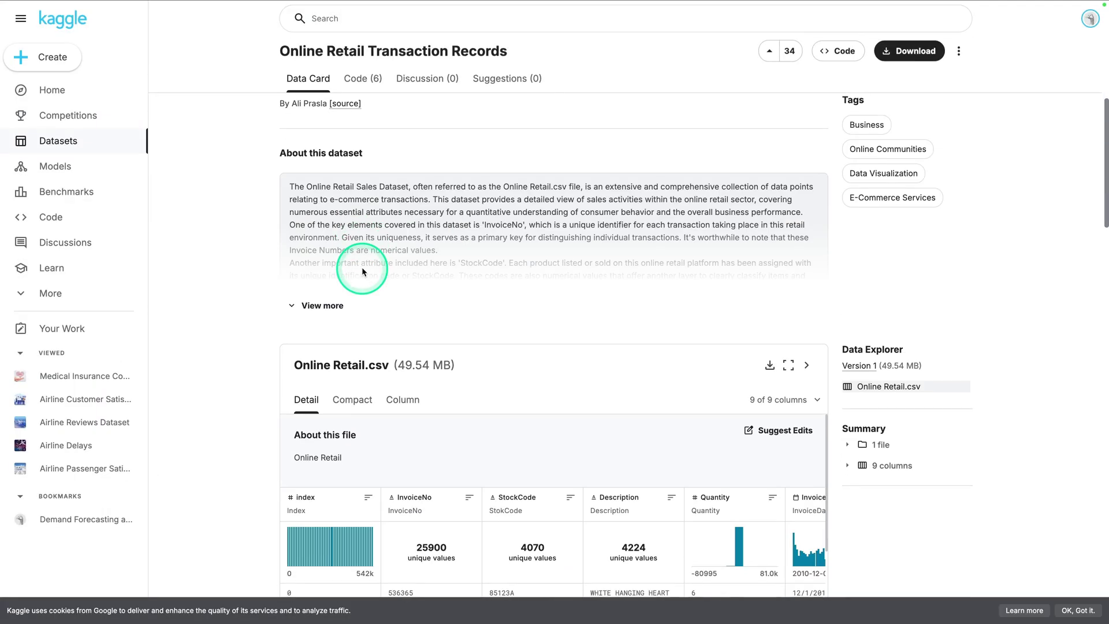
scroll(362, 269, up, 5)
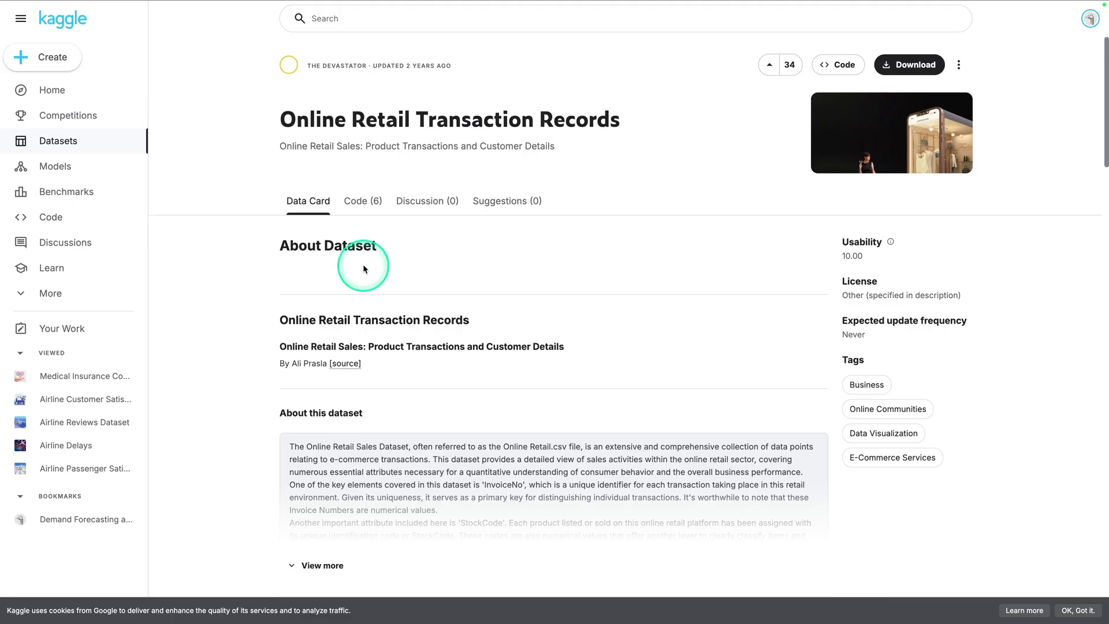
click(908, 64)
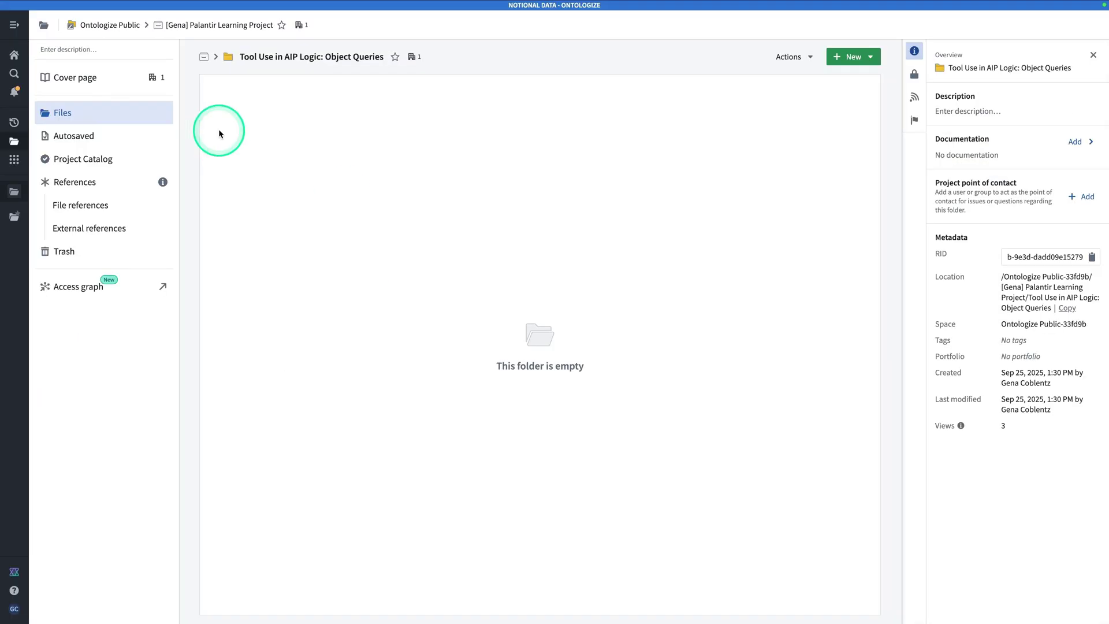
Step: Upload Online Retail.csv from Downloads into the folder as a structured dataset
click(845, 60)
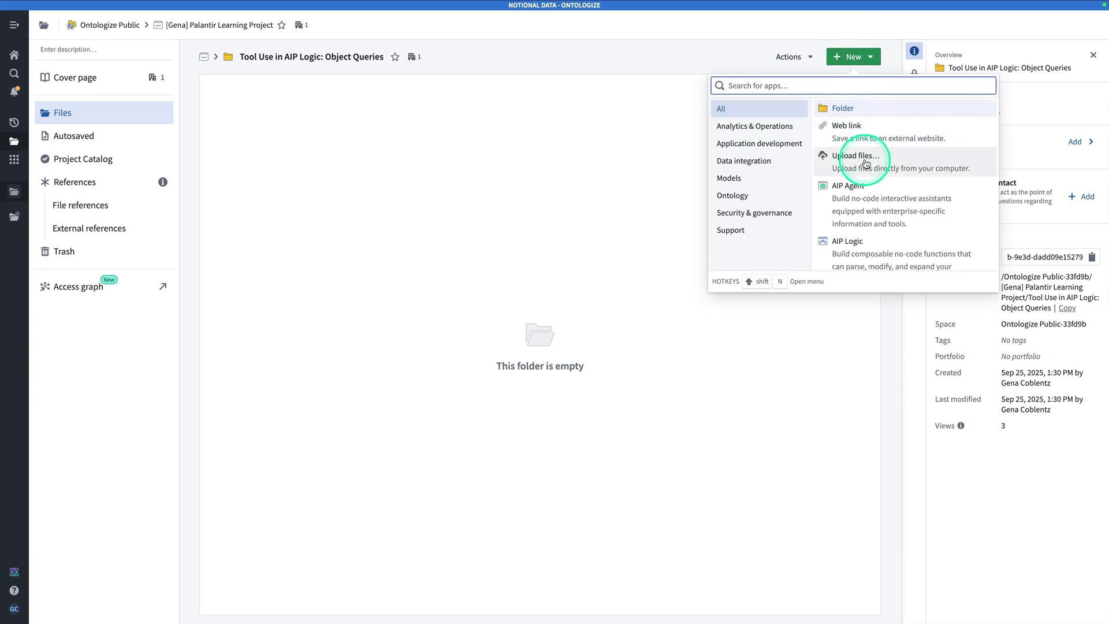
click(865, 163)
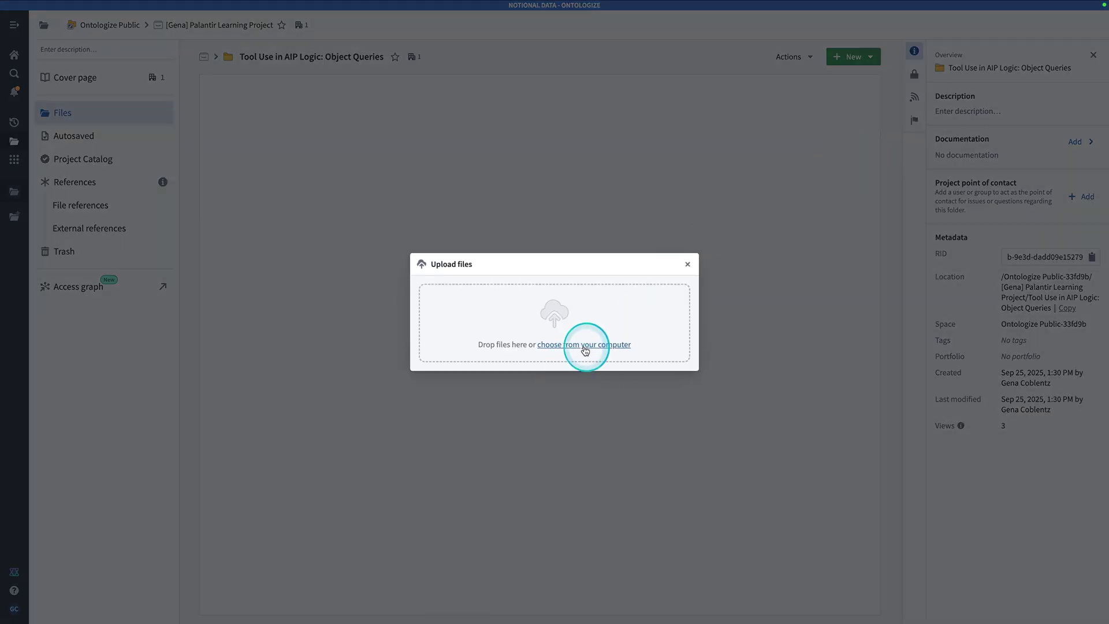
click(584, 345)
click(451, 234)
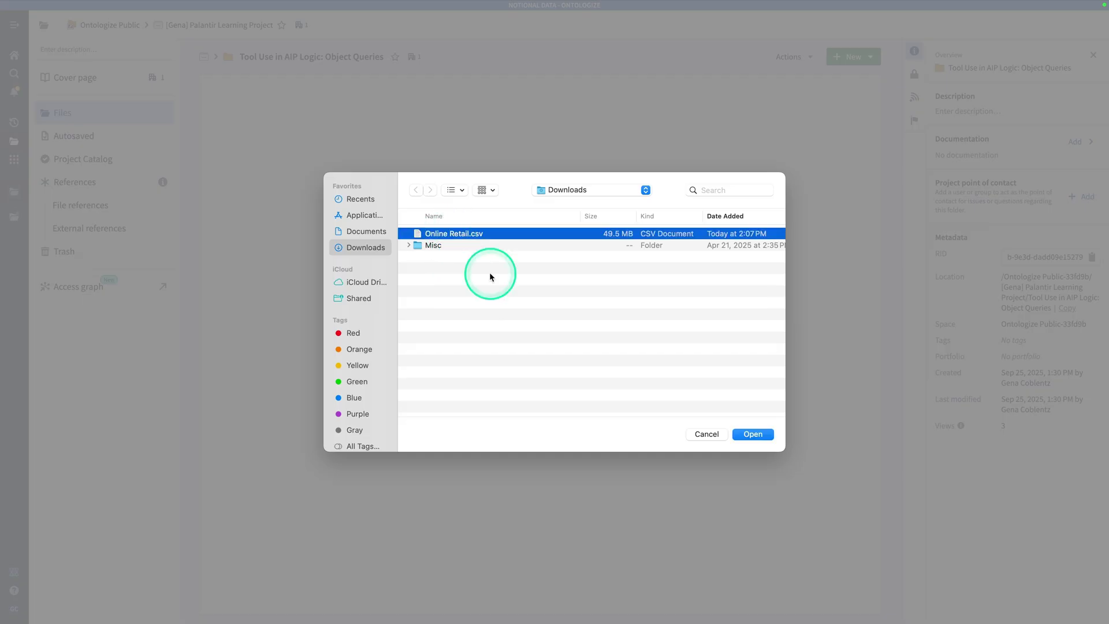
click(753, 434)
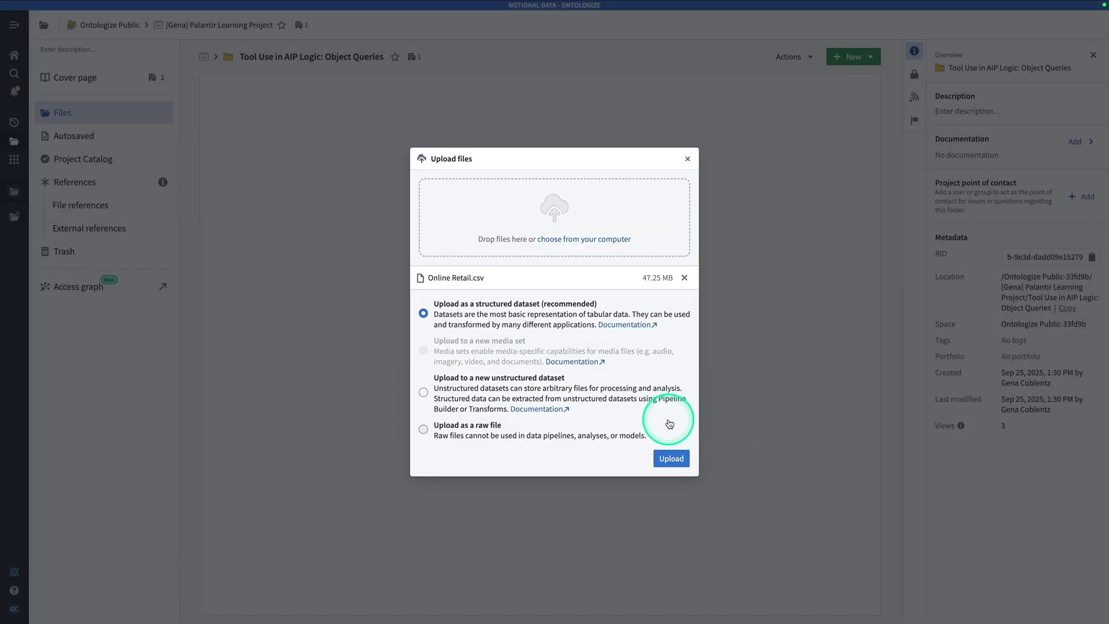
click(671, 459)
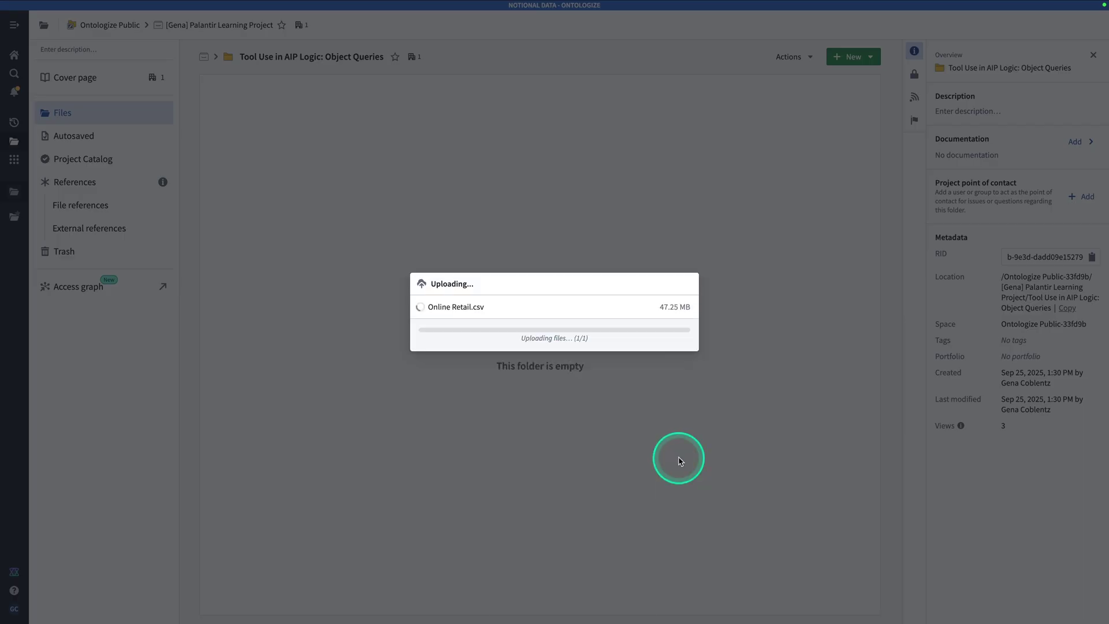
click(675, 344)
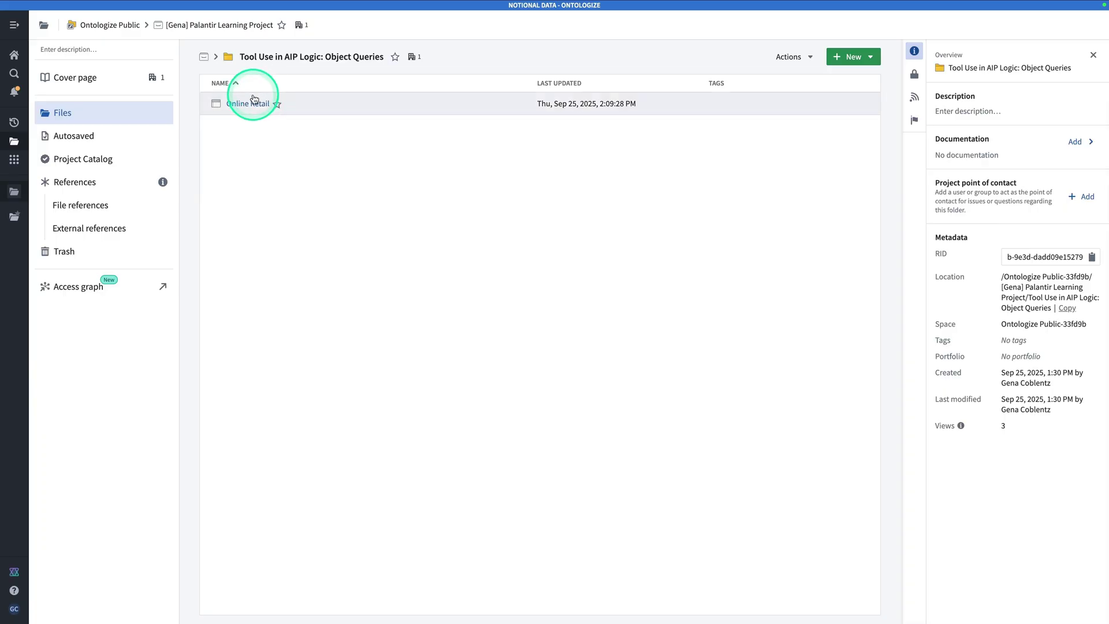
Step: Open the Online Retail dataset preview and inspect Description, UnitPrice and CustomerID values
click(253, 101)
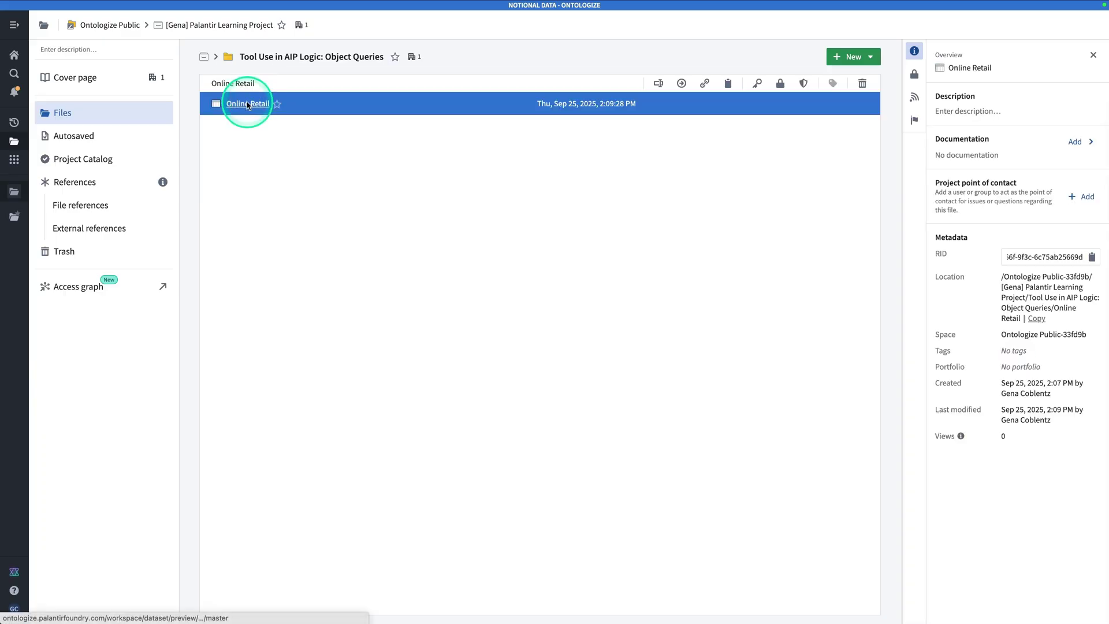
click(248, 104)
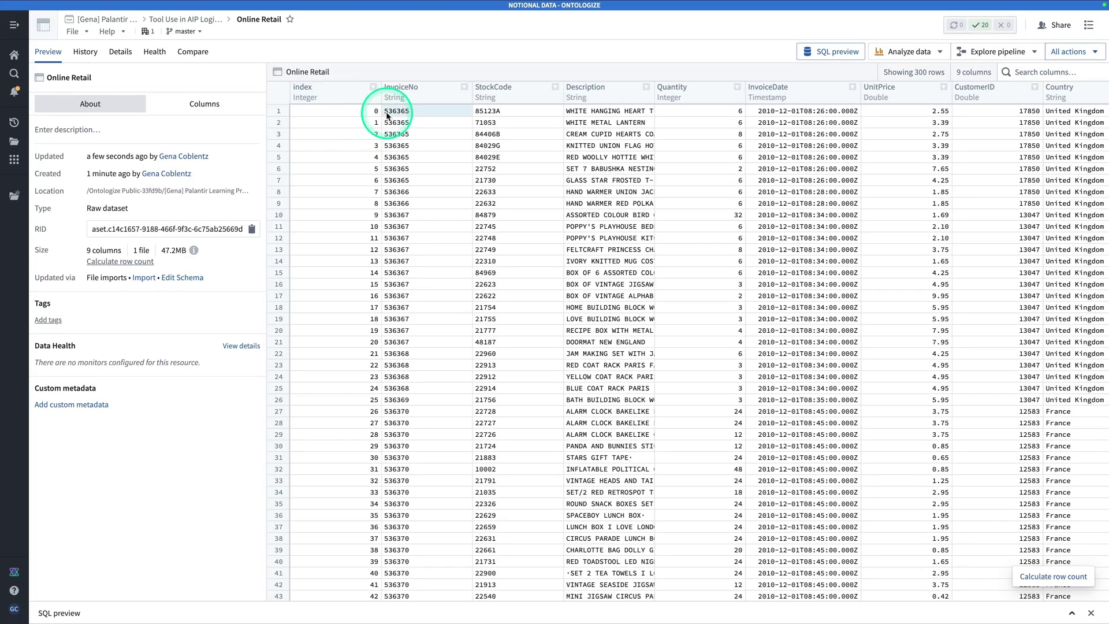
click(601, 135)
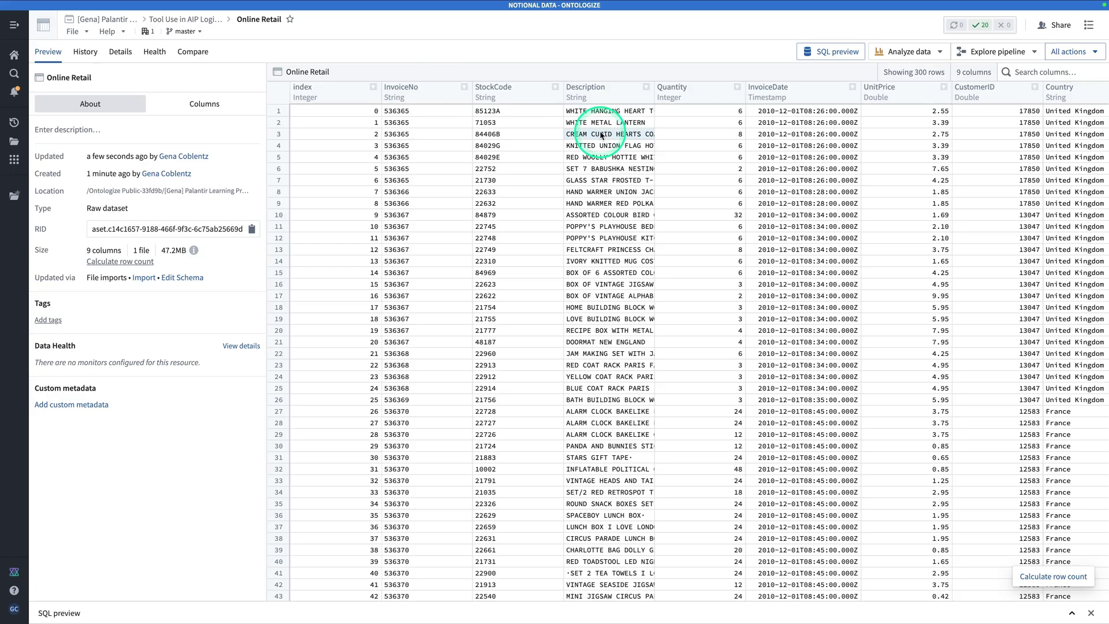
click(918, 126)
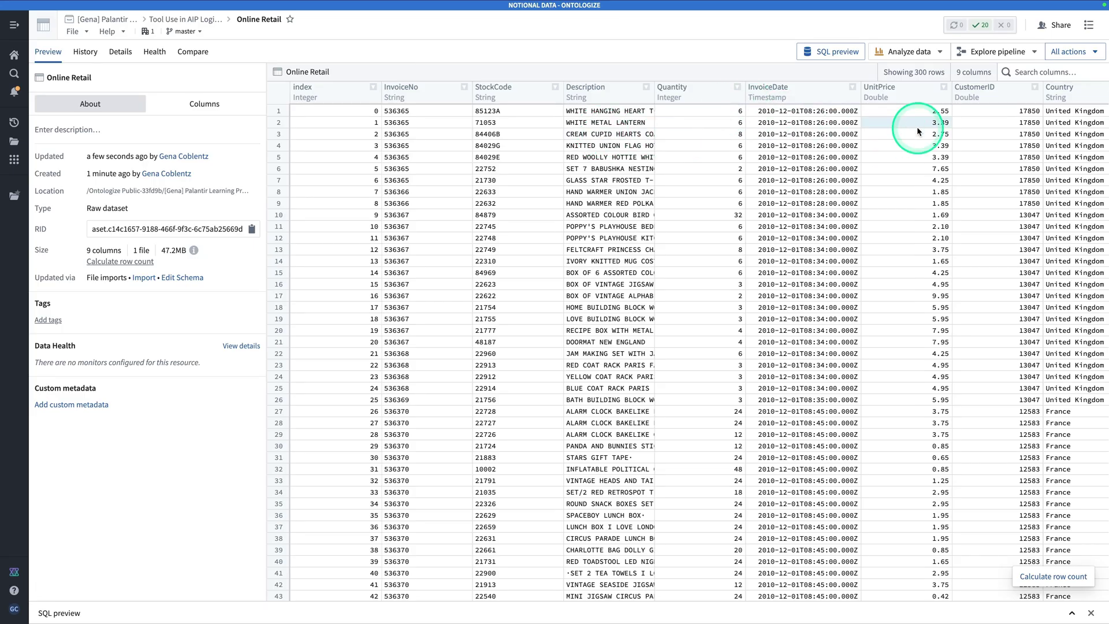
click(1019, 144)
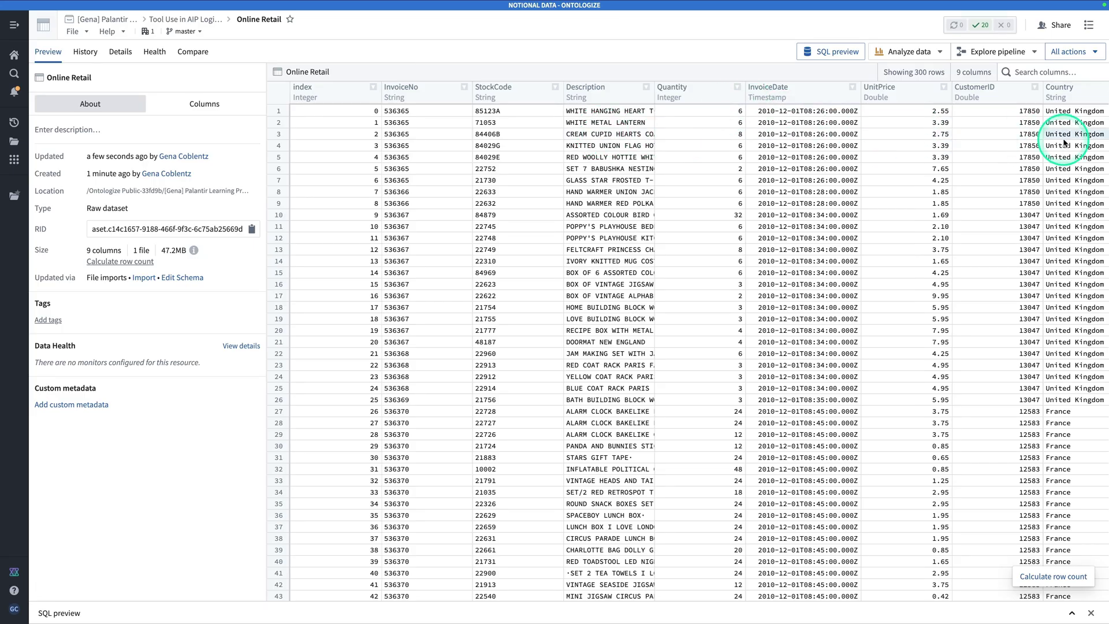
Step: View the index column statistics showing 541,909 rows, then close the stats panel
mouse_move(120, 5)
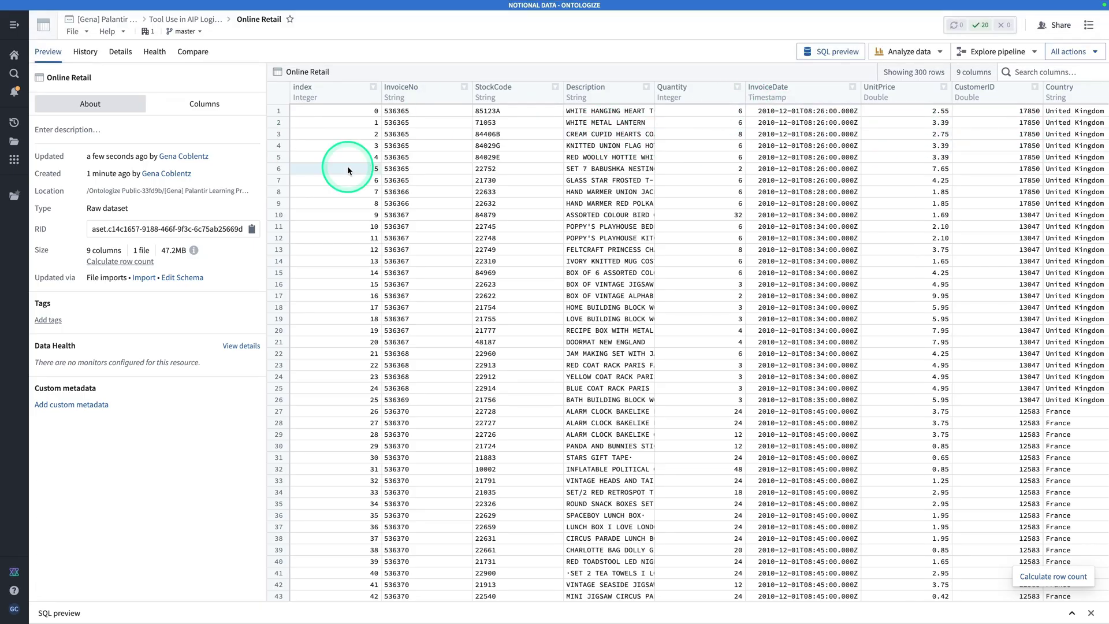
click(371, 88)
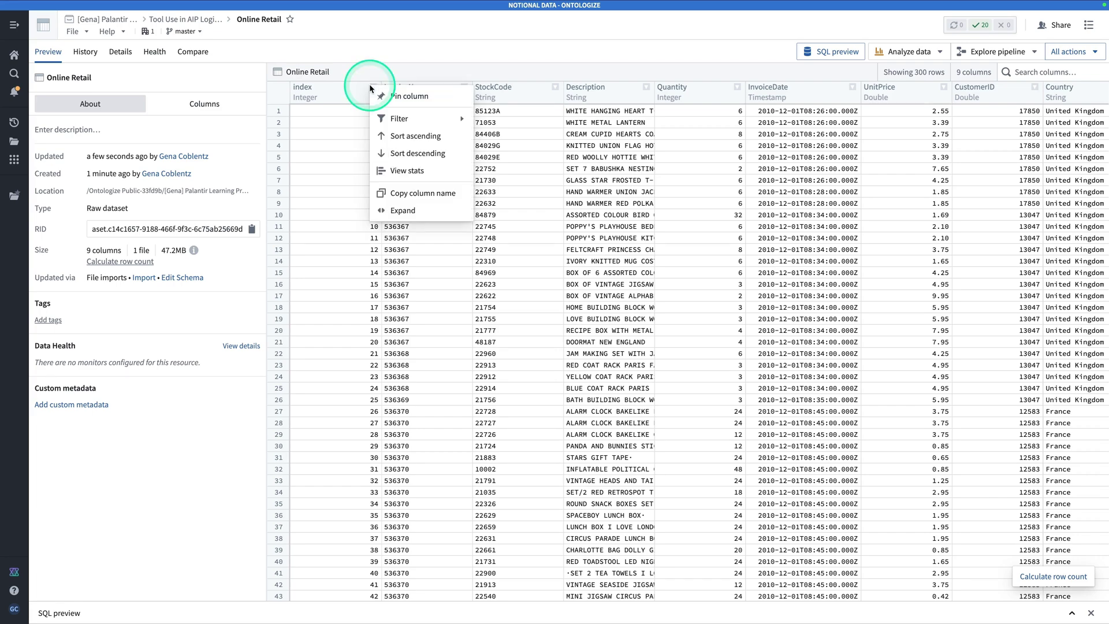
click(413, 171)
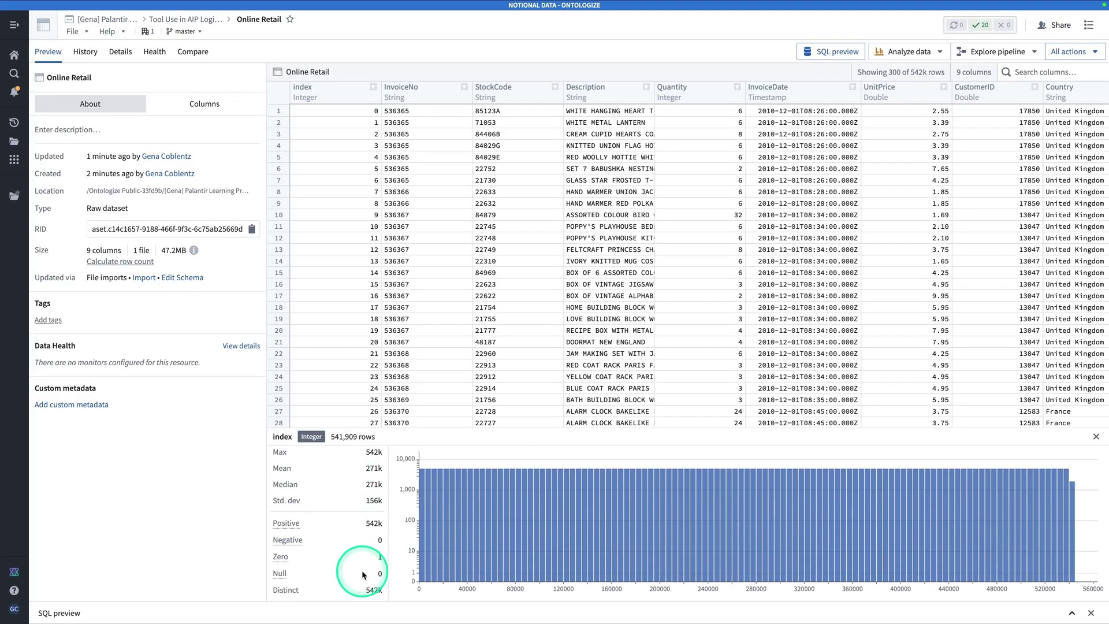
mouse_move(373, 590)
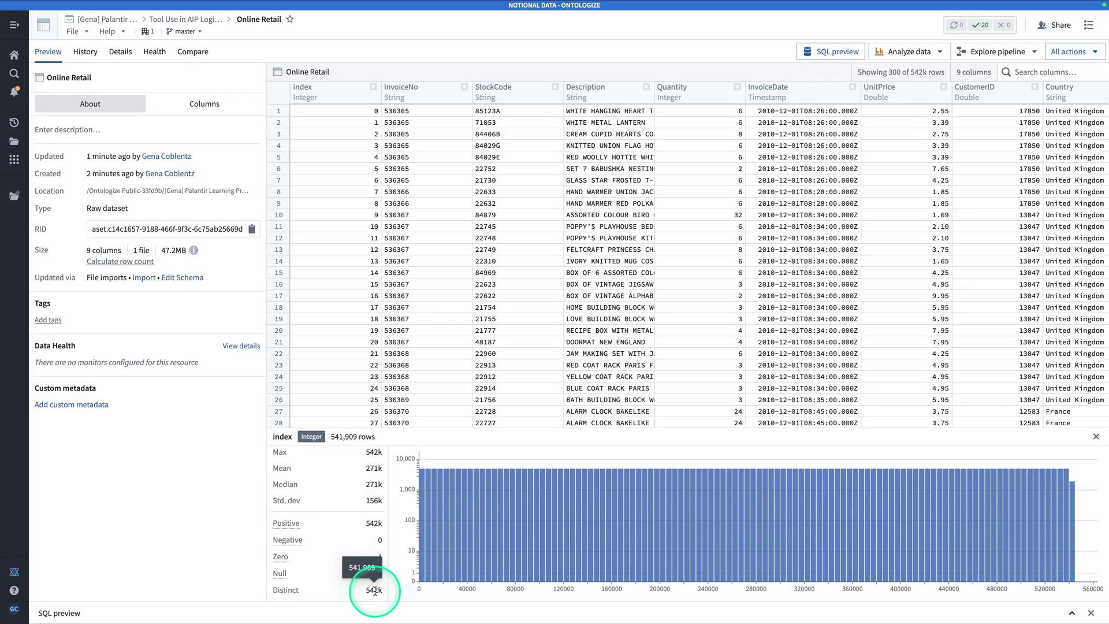
mouse_move(931, 72)
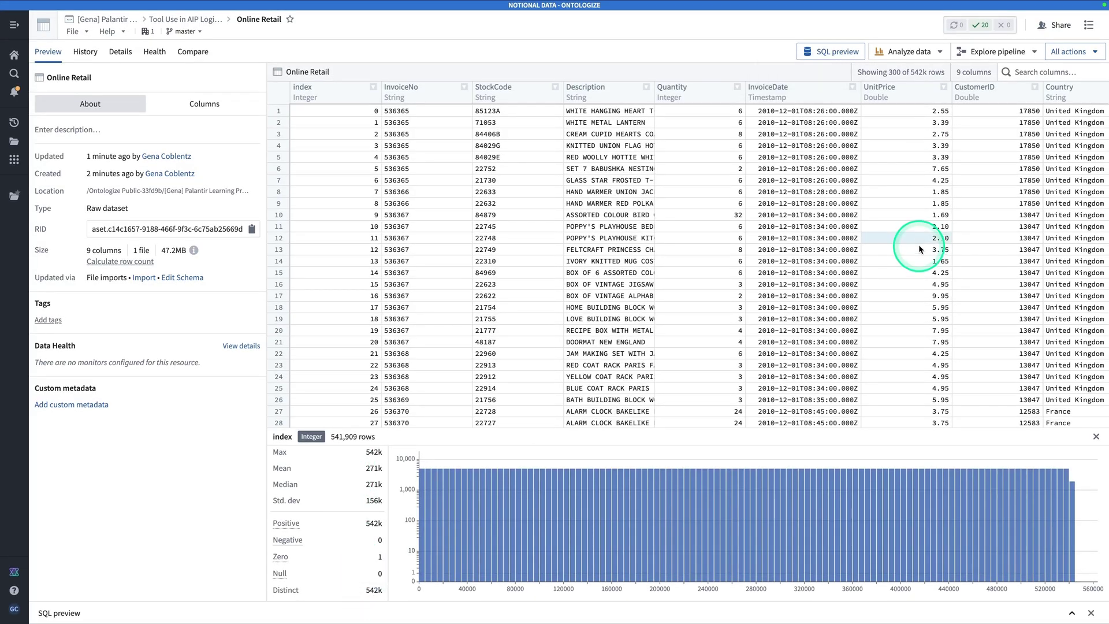
click(1089, 435)
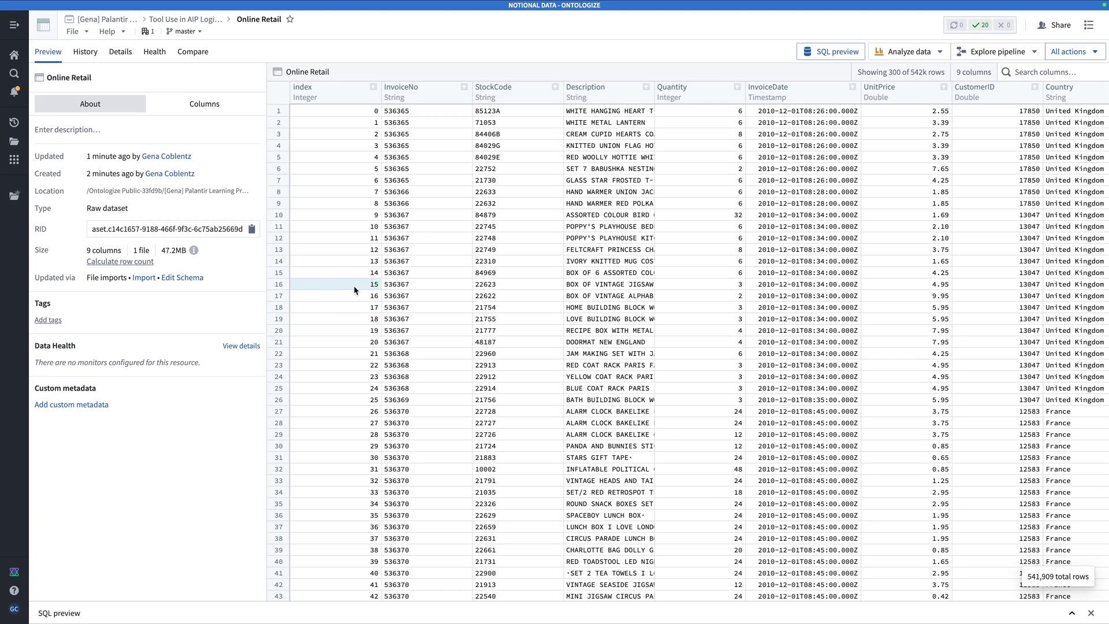
Step: Start an object type from the dataset, giving it the dollar icon and clearing the default name
click(1062, 56)
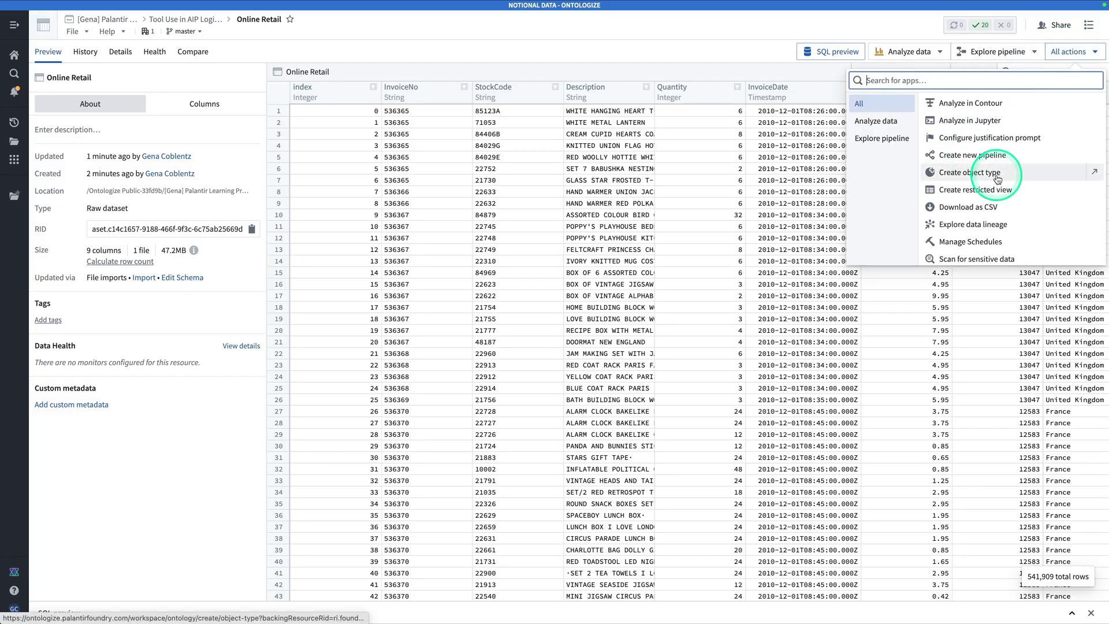
click(997, 178)
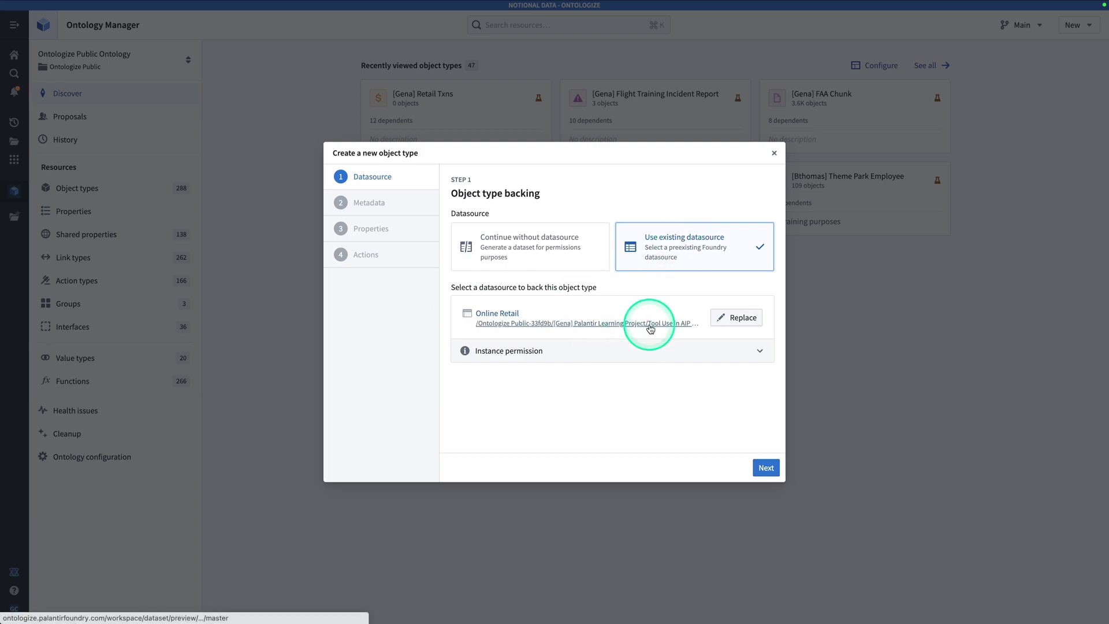
click(762, 469)
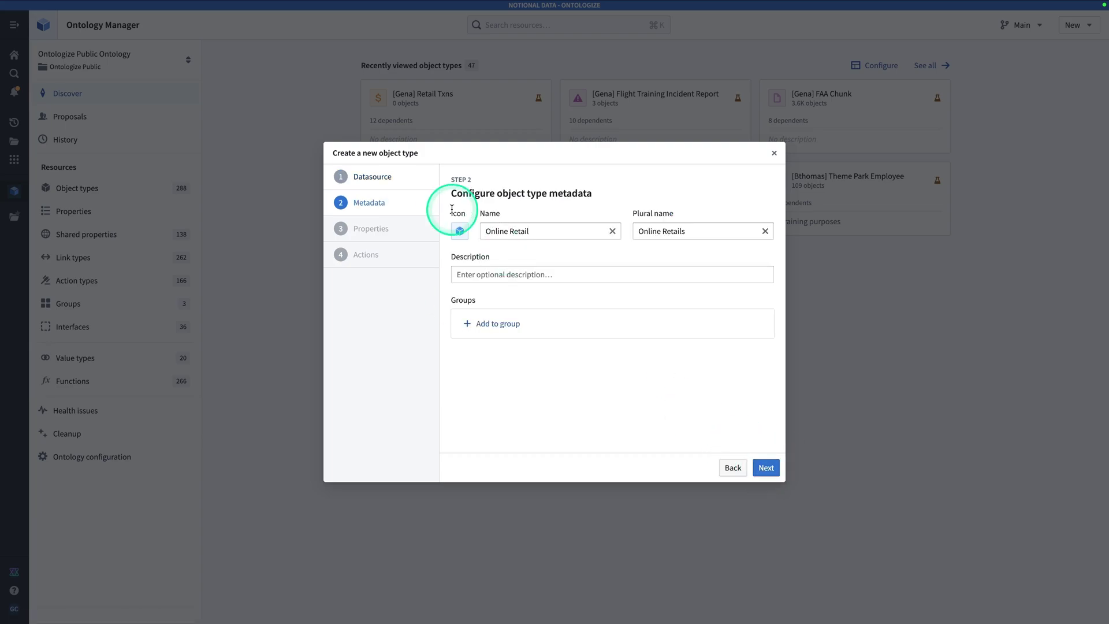
click(462, 234)
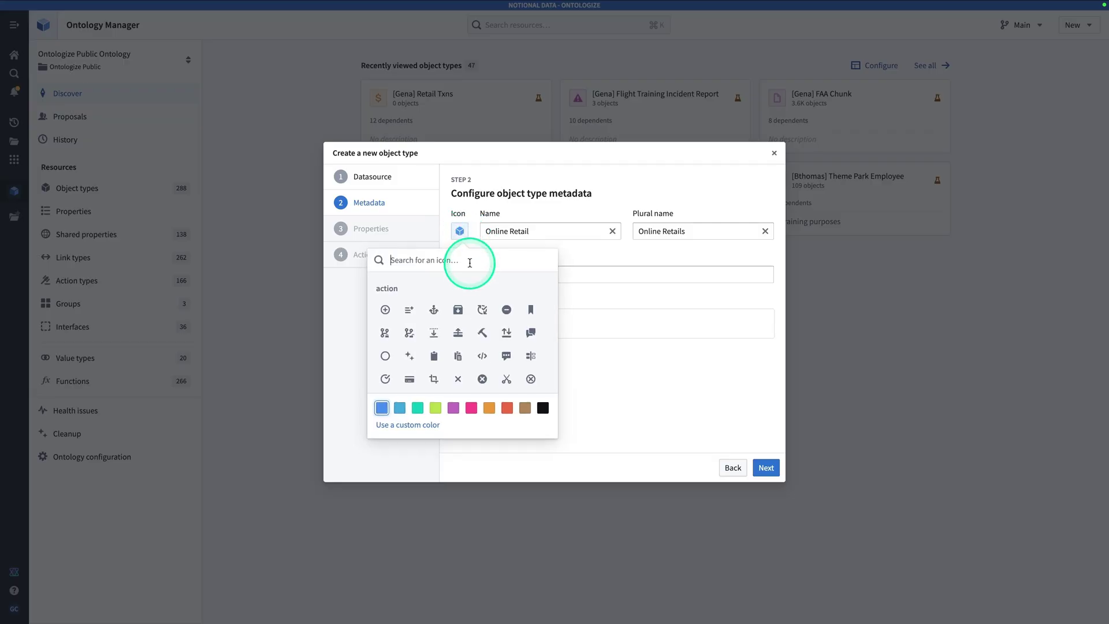
text(dollar)
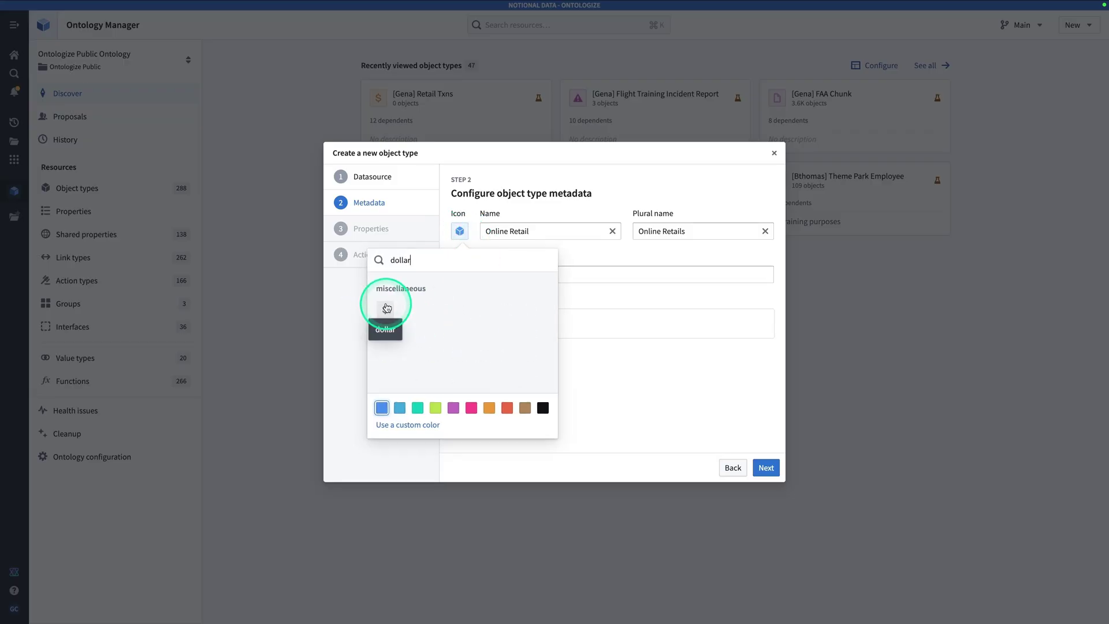
click(387, 307)
triple_click(567, 233)
key(BackSpace)
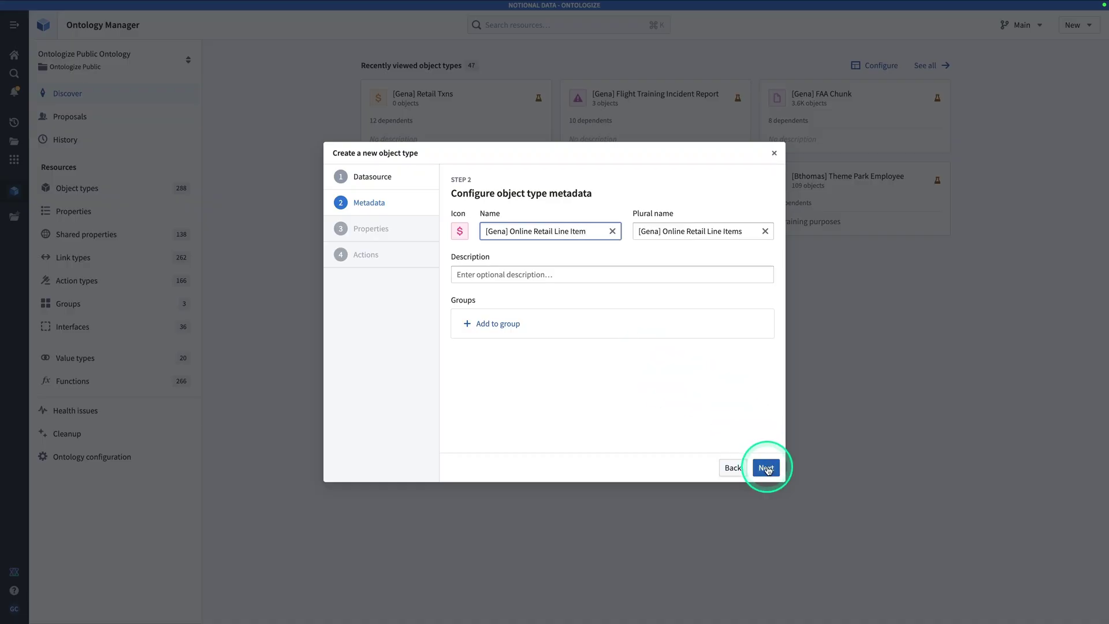
Step: Set Index as primary key and Invoice No as title, then create the object type
click(767, 467)
click(511, 415)
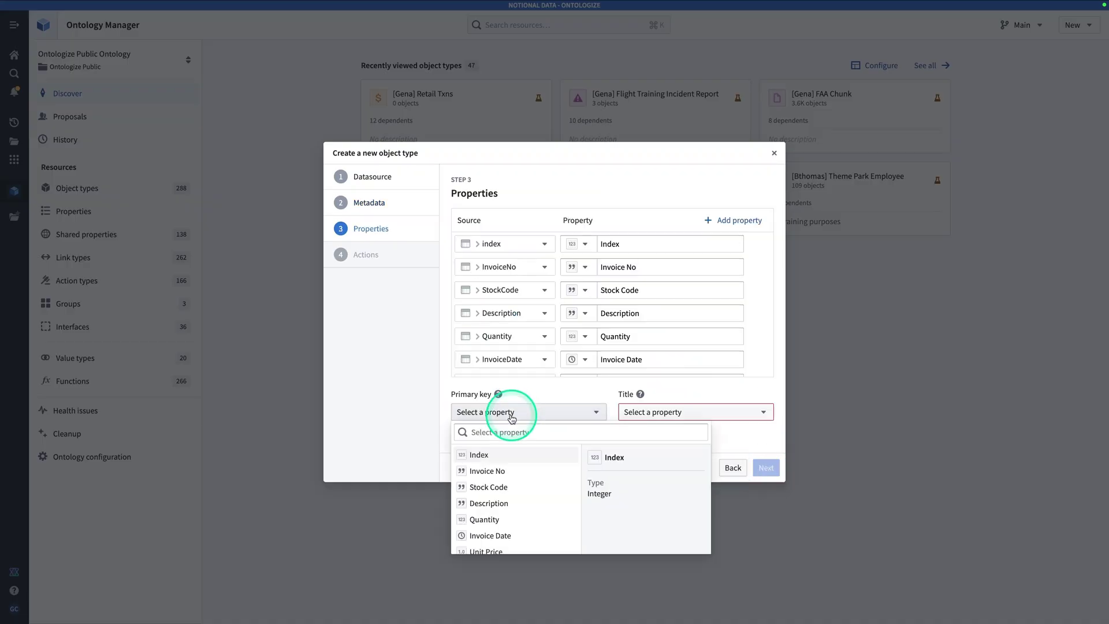
click(522, 454)
click(679, 413)
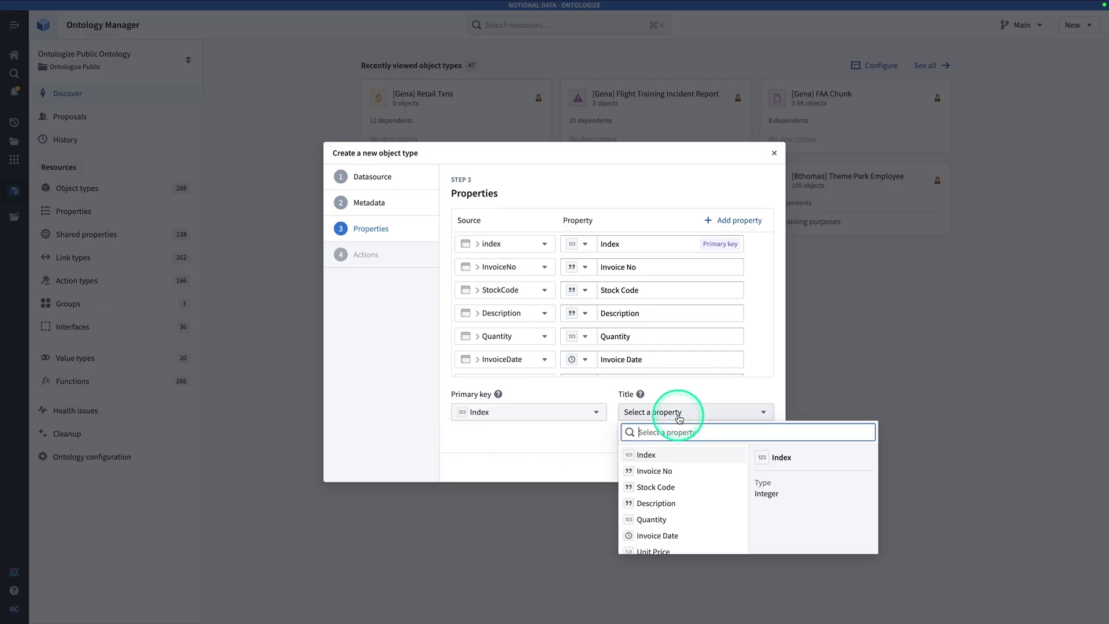
click(693, 471)
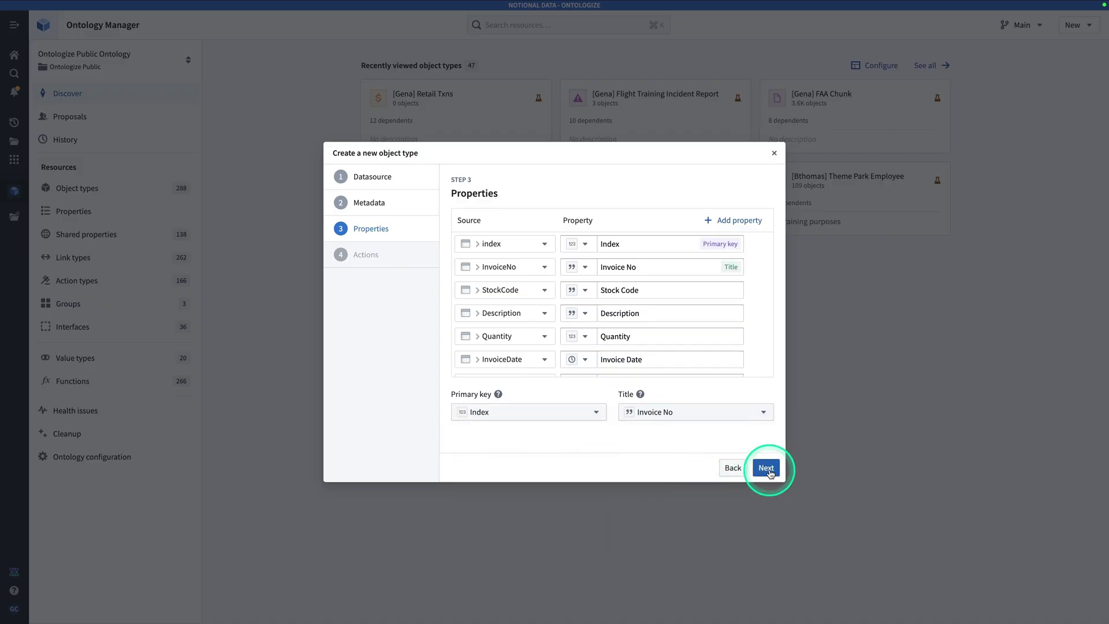
click(766, 468)
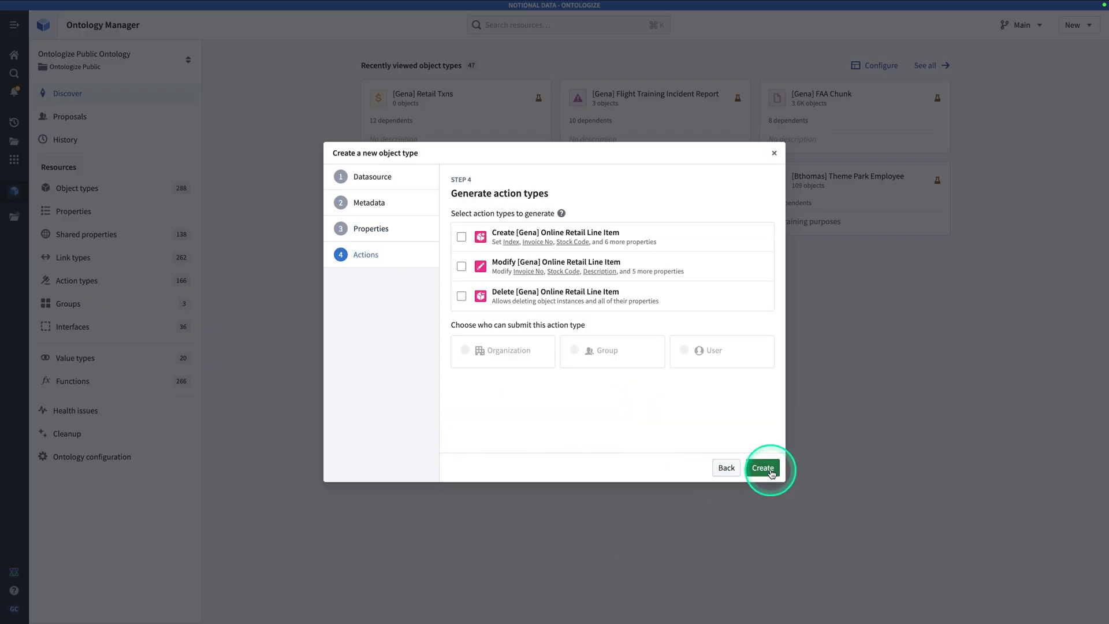
click(764, 467)
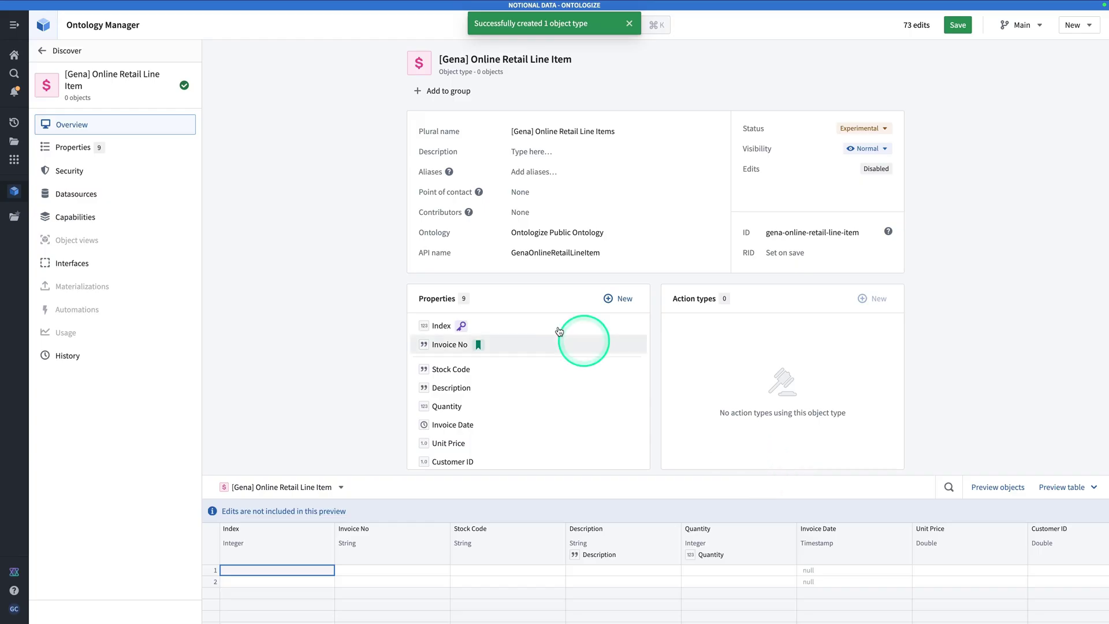
Step: Save the pending object type changes to the ontology
click(958, 25)
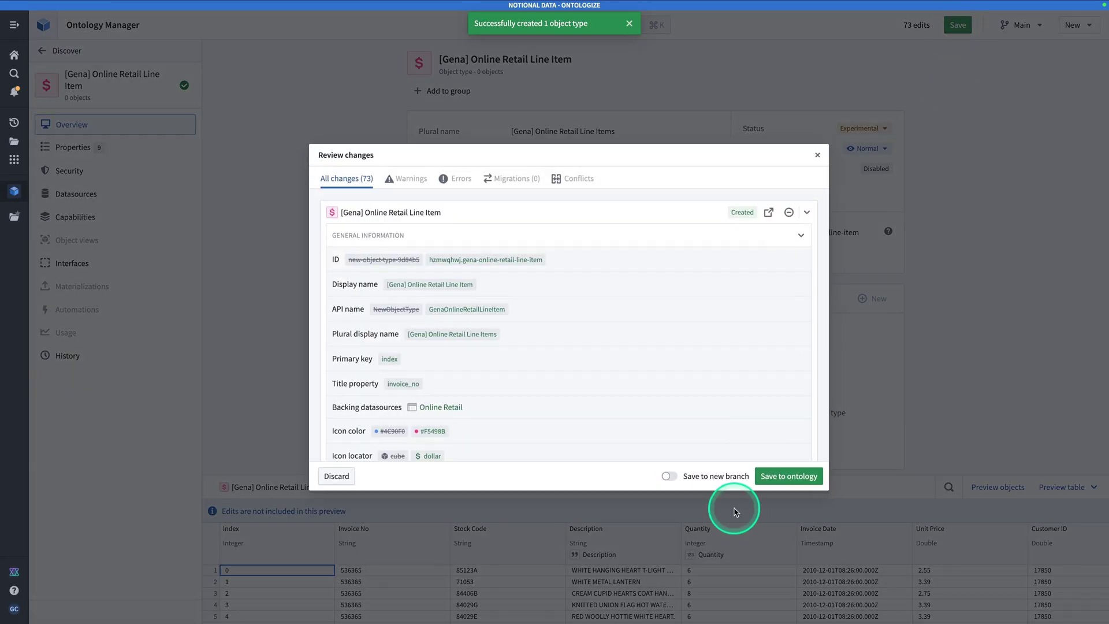
click(797, 474)
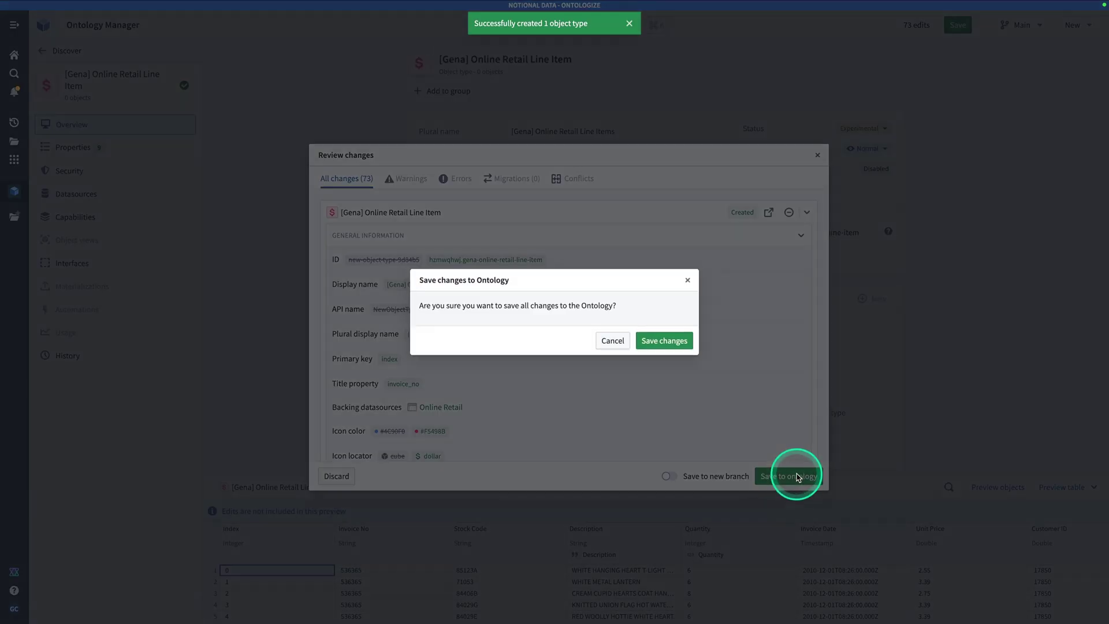
click(664, 341)
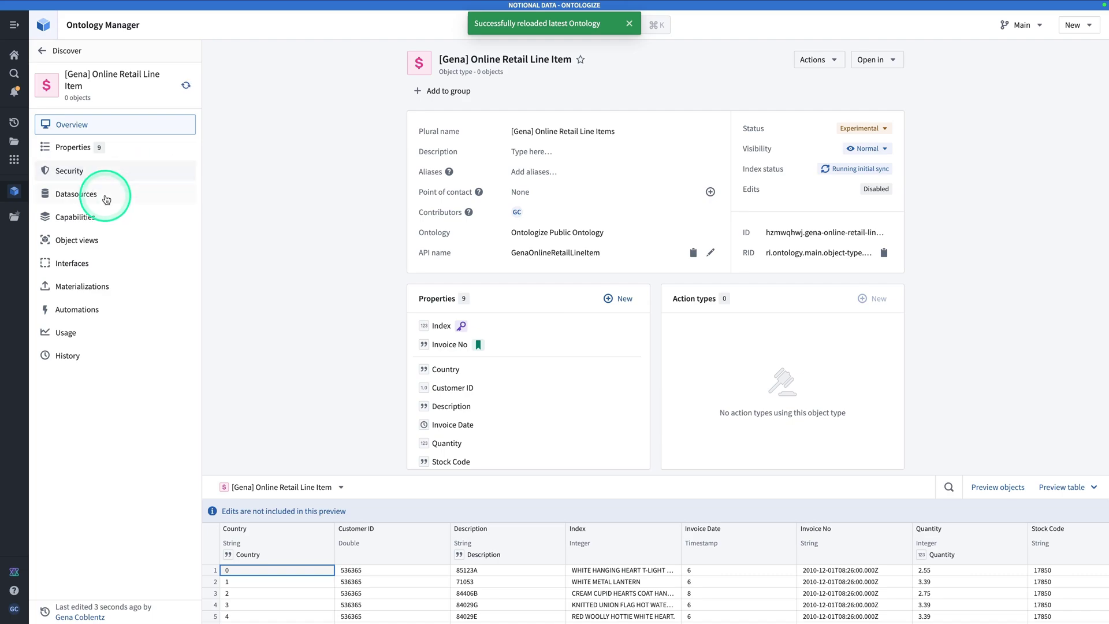
Step: Check the Datasources page until the Object Storage V2 sync finishes
click(106, 199)
scroll(333, 234, down, 3)
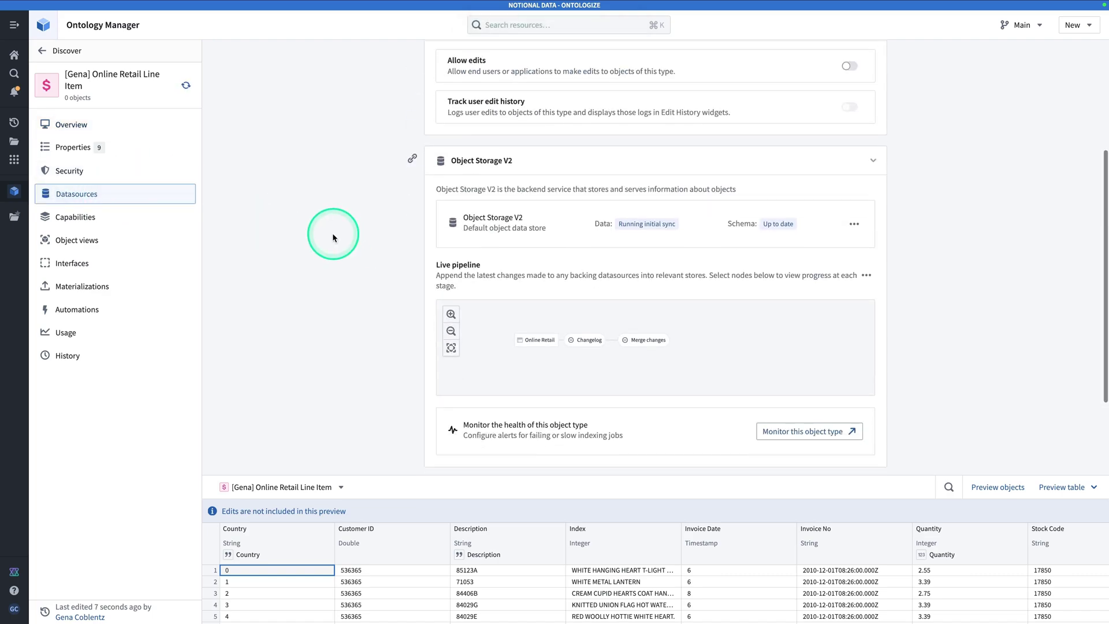
scroll(333, 236, down, 1)
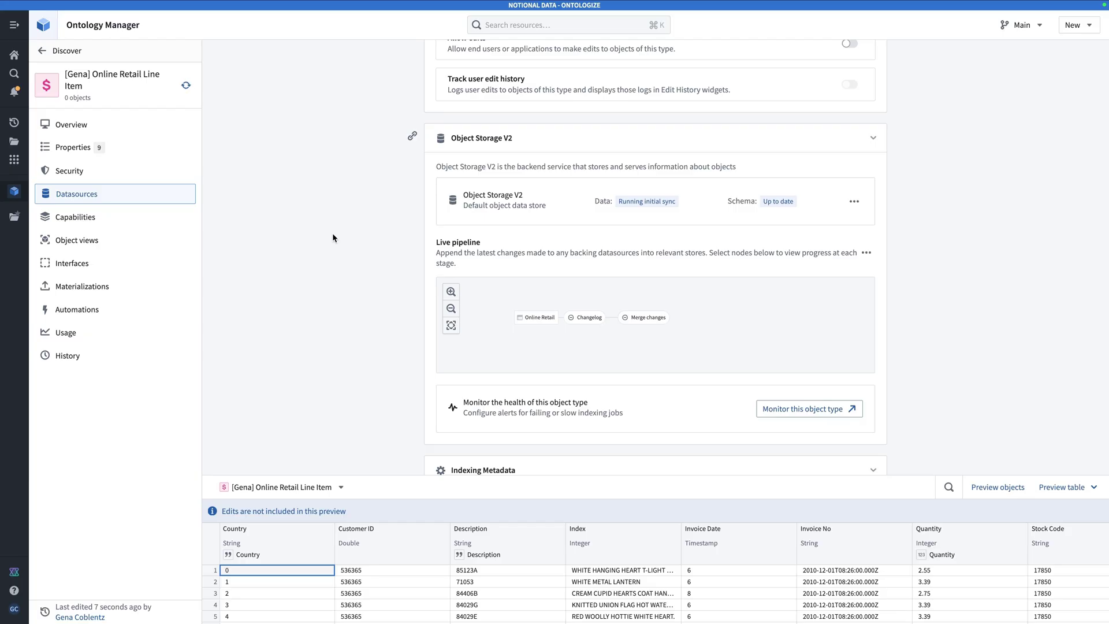
click(593, 513)
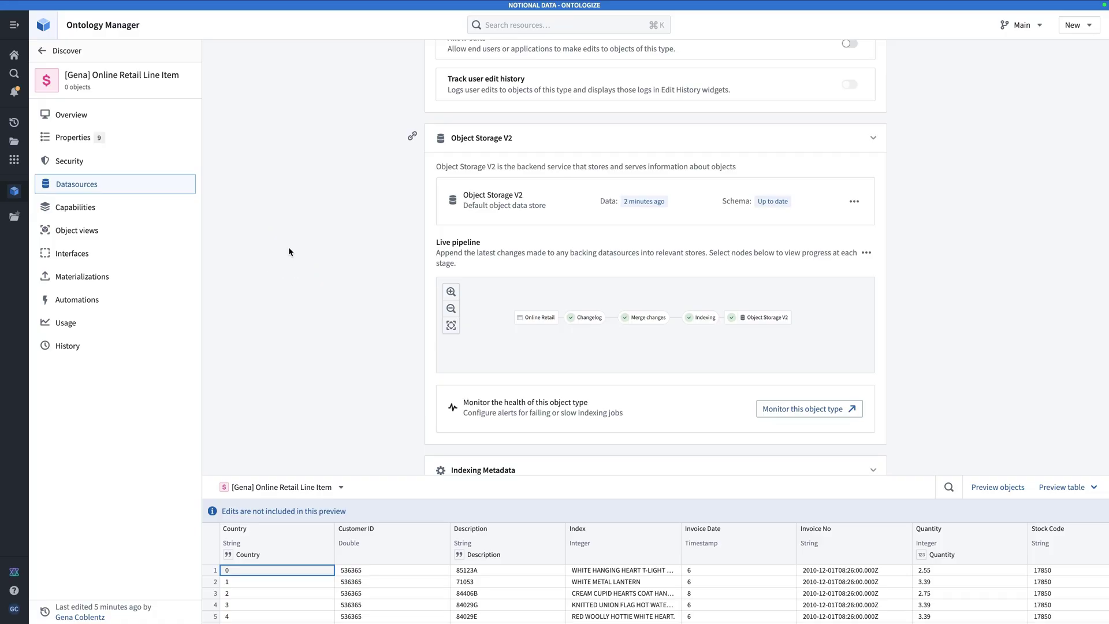
Step: Search 'aip logic' in Quicksearch (Cmd+J) and open the AIP Logic app
key(super+j)
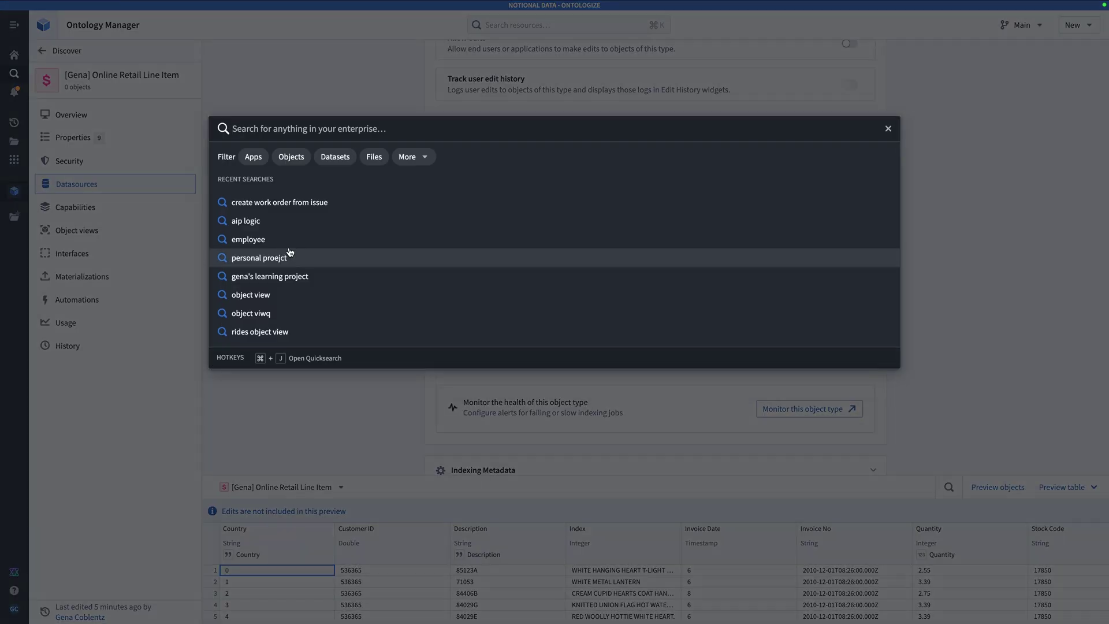
text(aip logic)
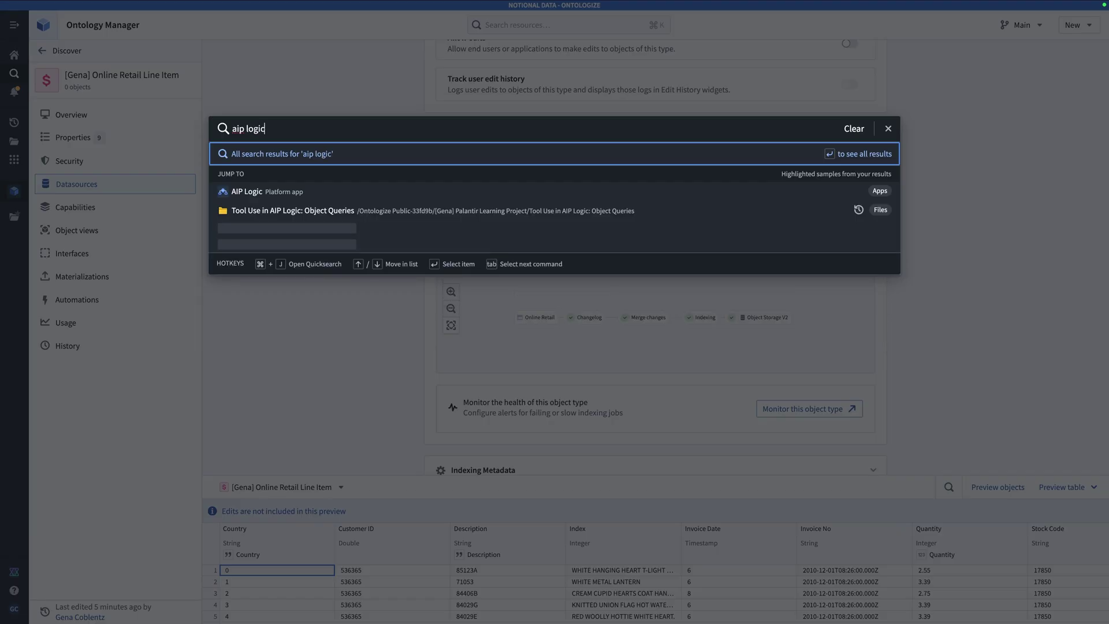
click(274, 245)
click(295, 191)
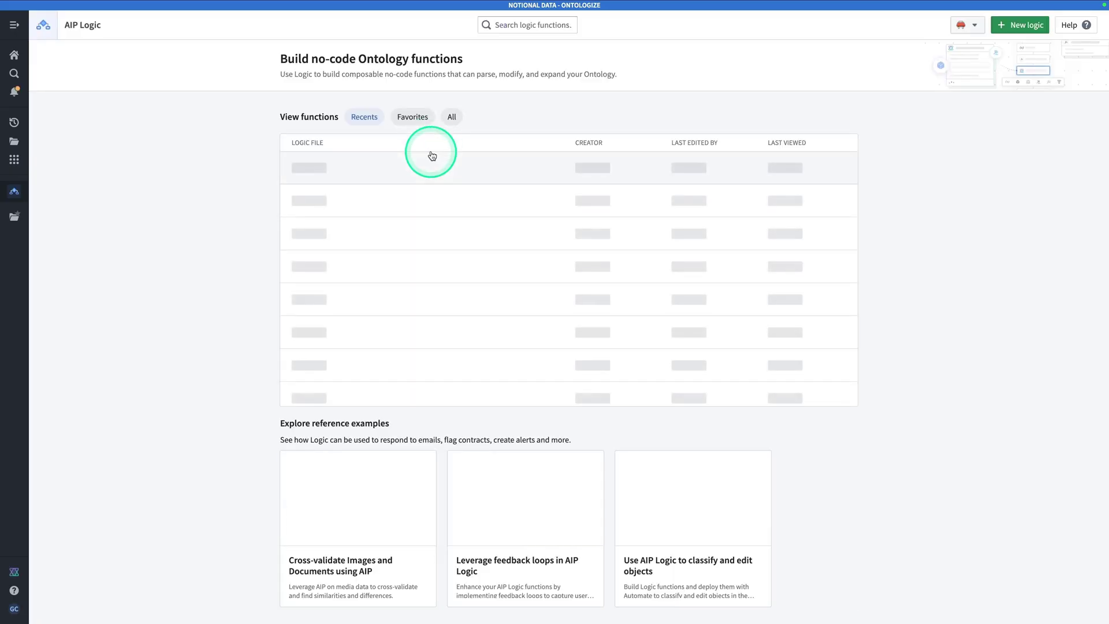
Step: Start a new Logic file and enter the user's name prefix with 'Online Orders Expert'
click(1017, 27)
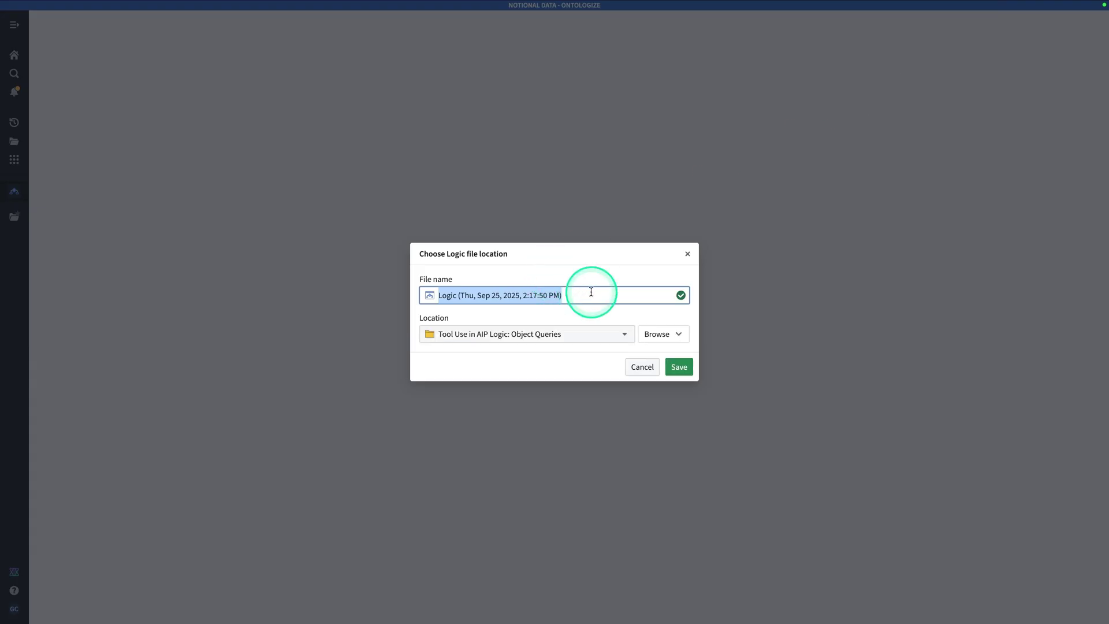
text([Gena])
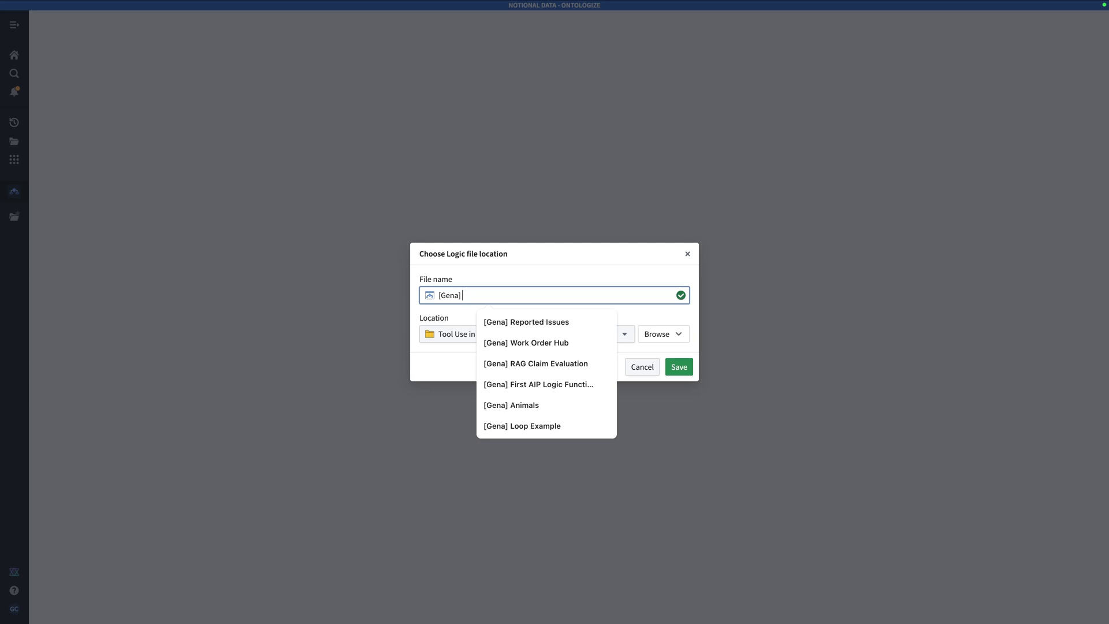
text(O)
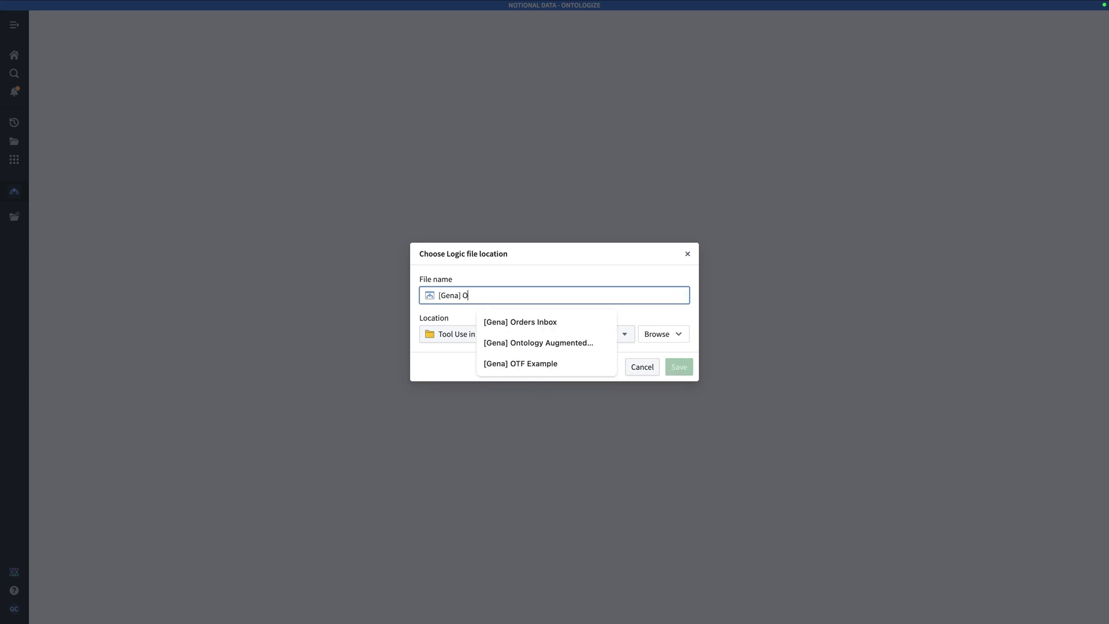
text(nline Orders)
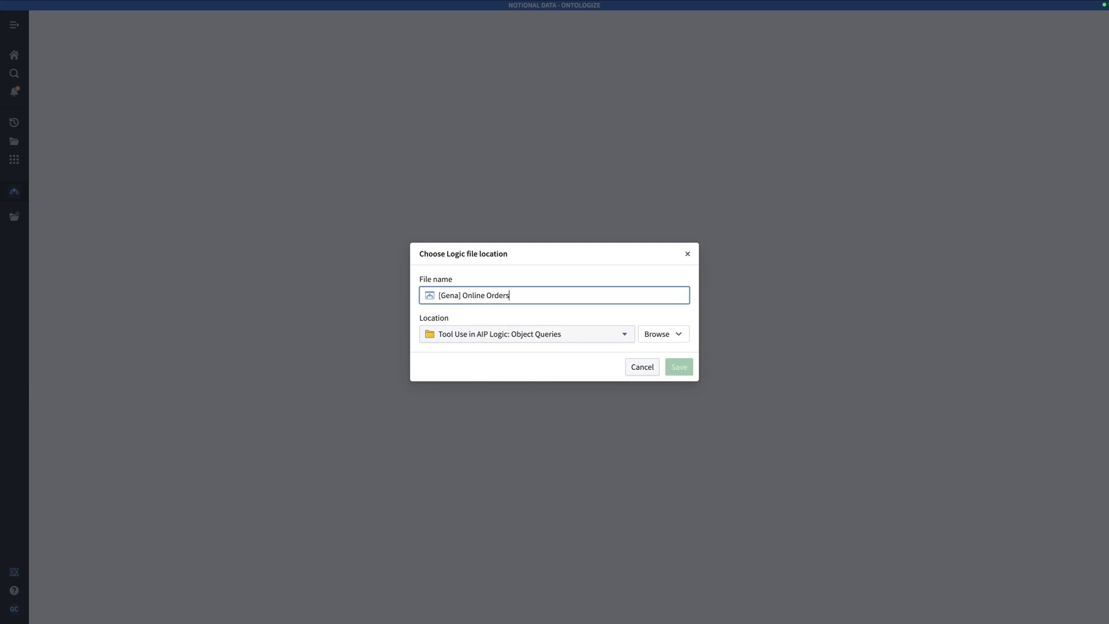
text( :)
text(Expert)
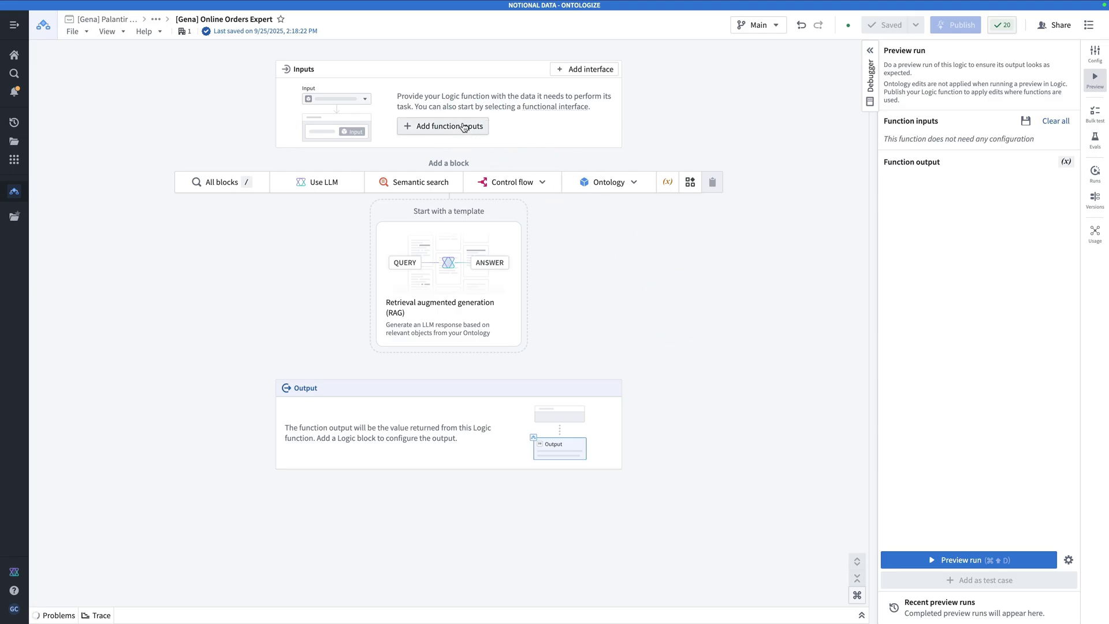
Step: Add a required String function input named userQuestion
click(455, 128)
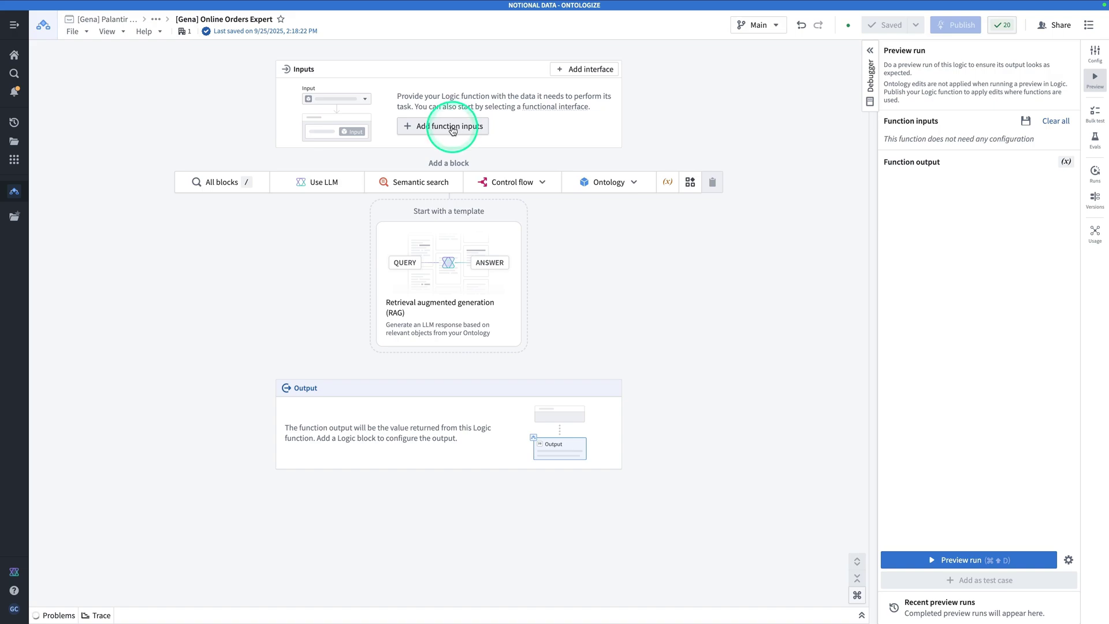
click(436, 132)
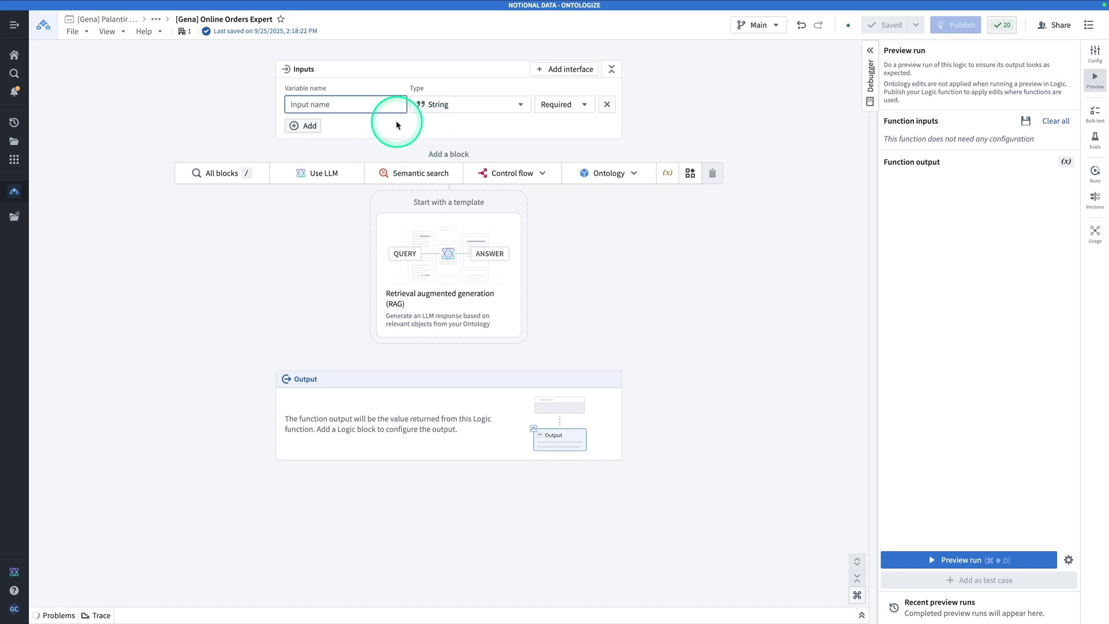
text(user)
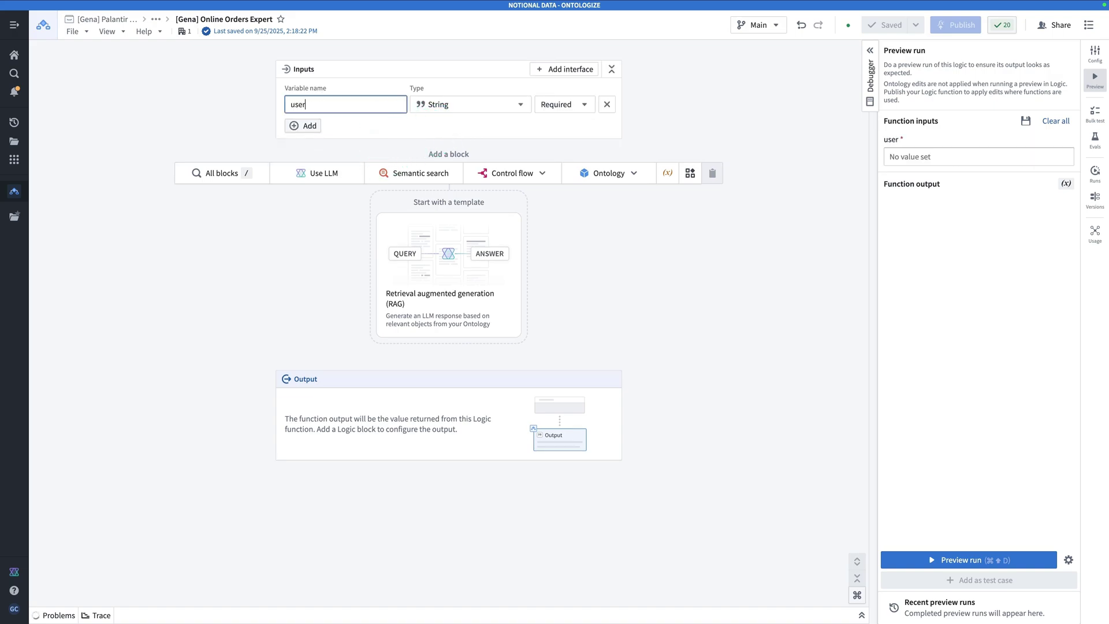
text(Question)
click(141, 191)
mouse_move(300, 173)
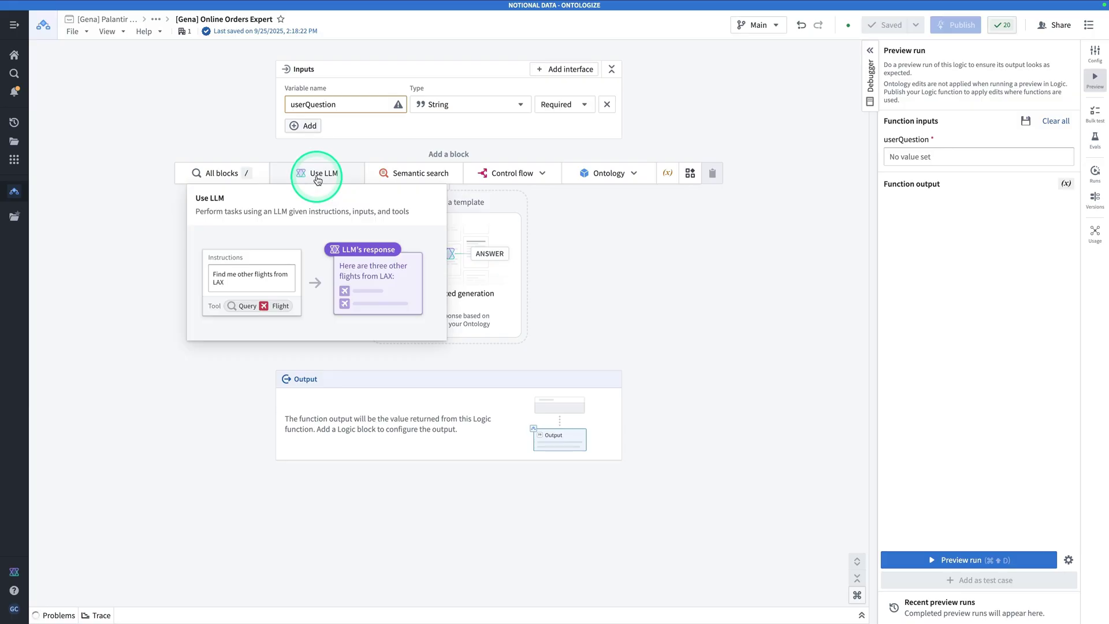
Step: Add a Use LLM block with system prompt 'You are an expert on our stores online sale performance. Given the users question,'
click(318, 177)
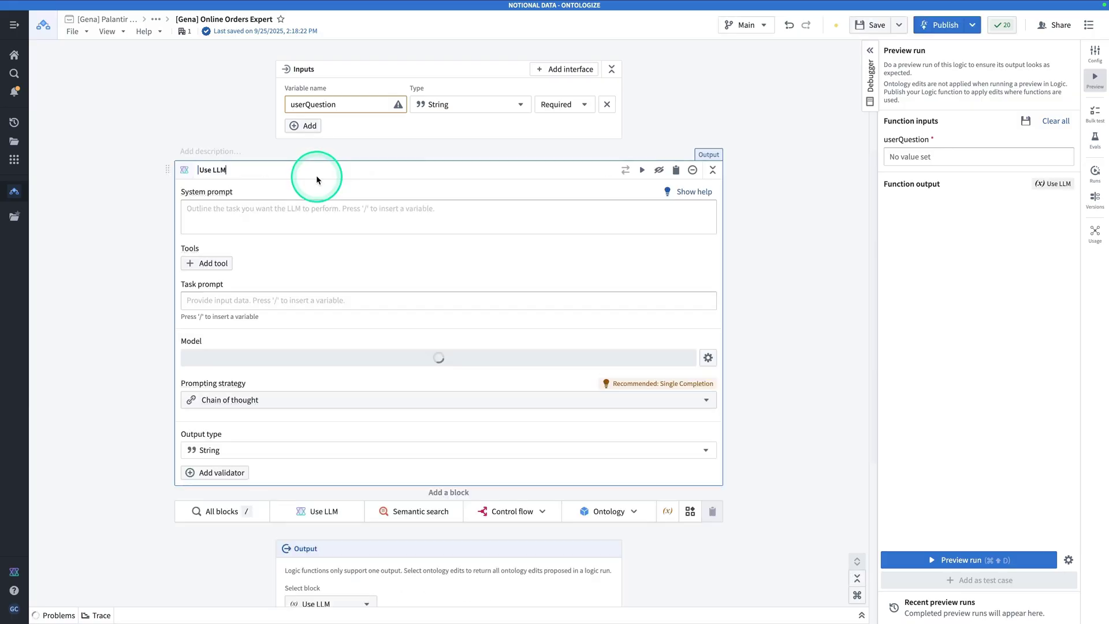
click(248, 224)
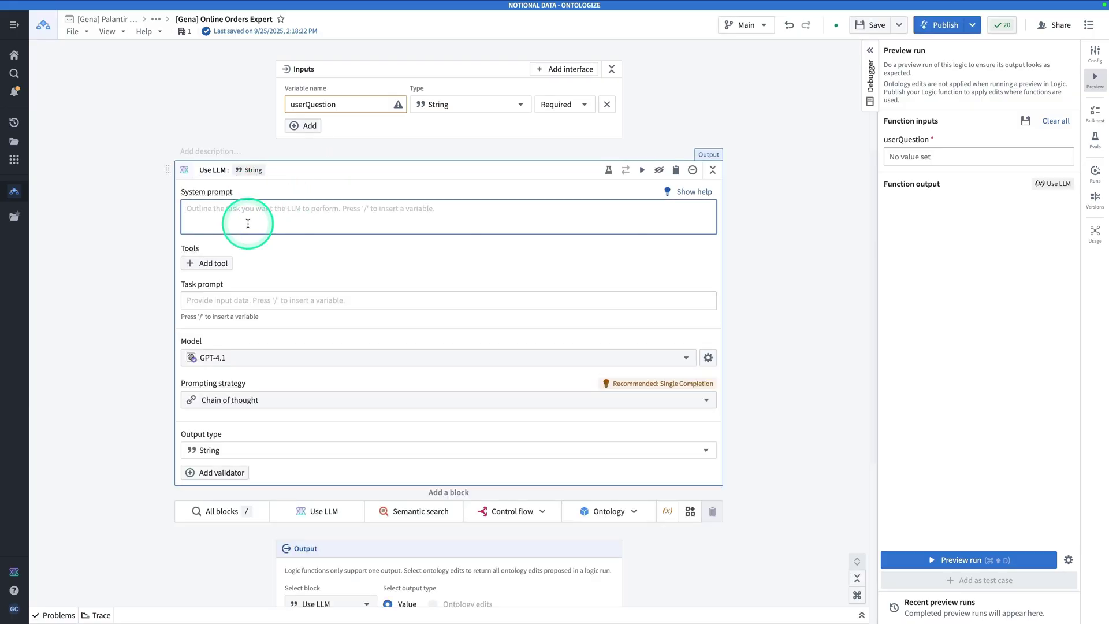
text(You aree)
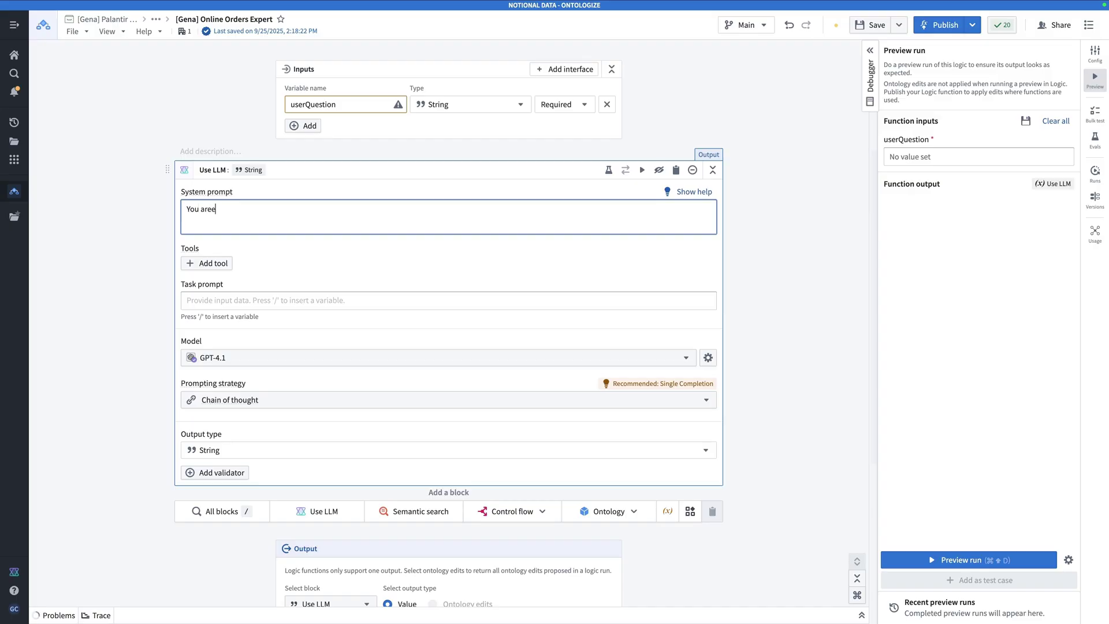
key(BackSpace)
text(an expert on our stores online sale perf)
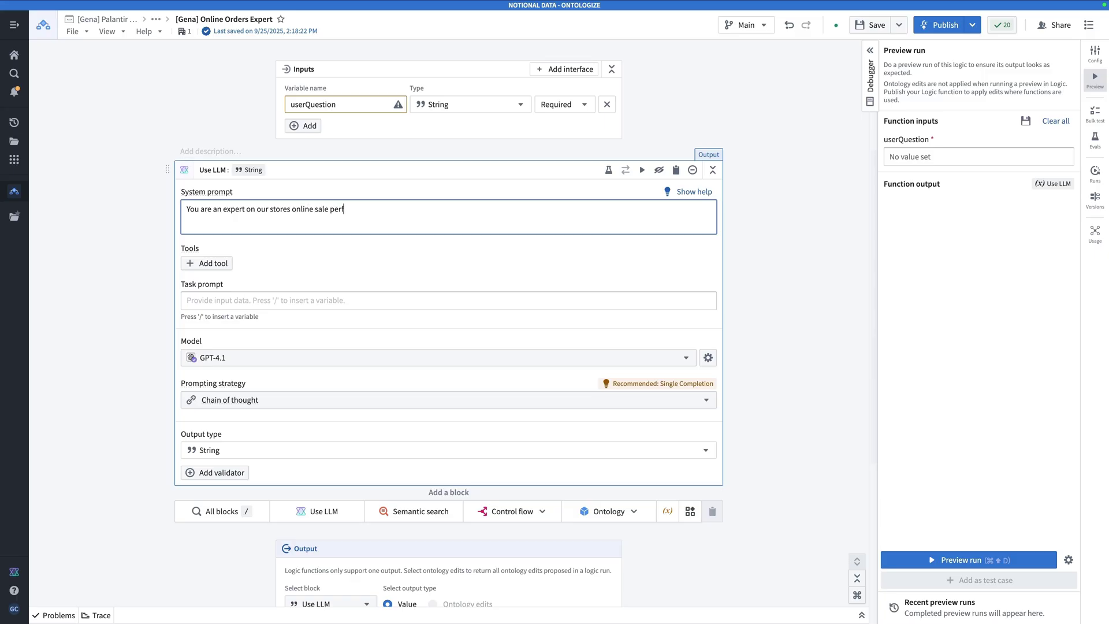
text(ormance. Given the users)
text( questin,)
key(BackSpace)
key(BackSpace)
key(BackSpace)
key(BackSpace)
text(ion)
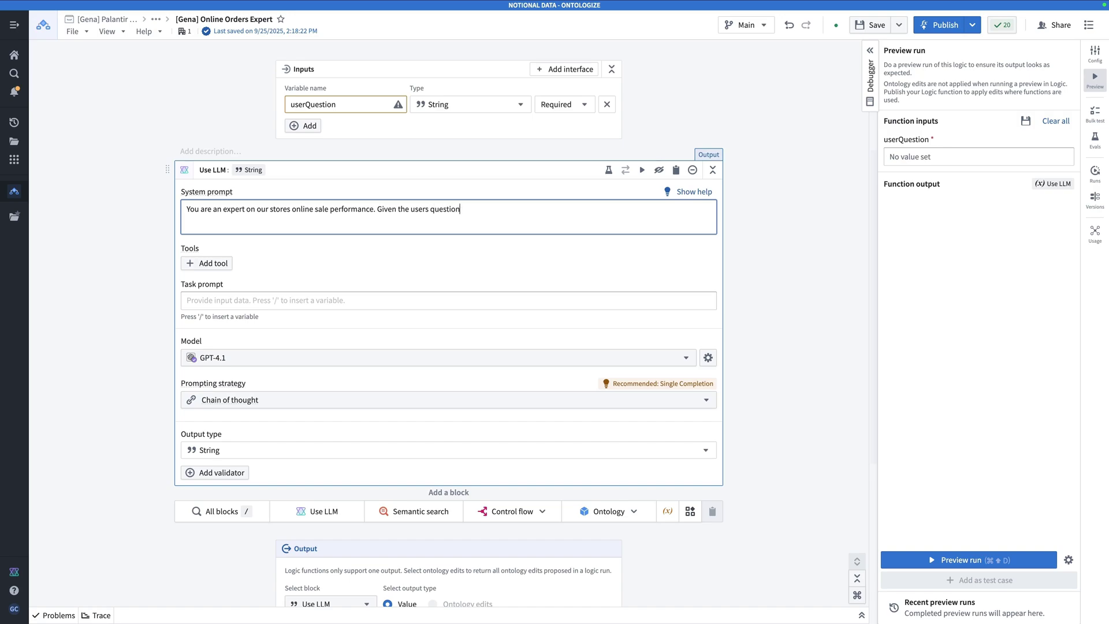
text(,/)
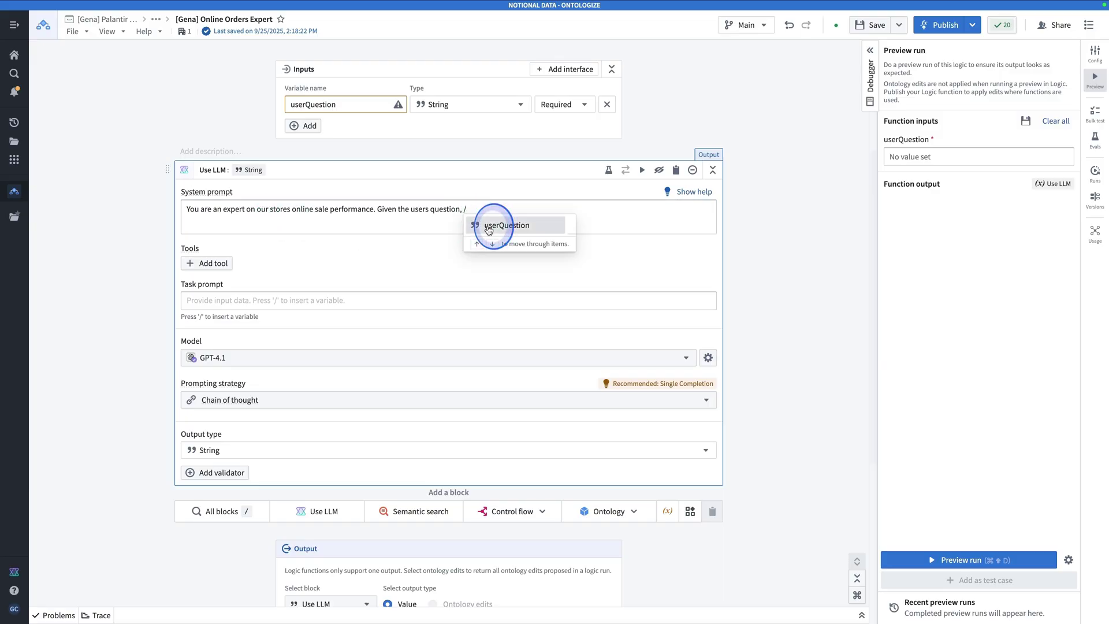
Step: Insert the userQuestion variable and append ', respond using the tool that you given in a friendly and helpful manner.'
click(489, 225)
click(557, 216)
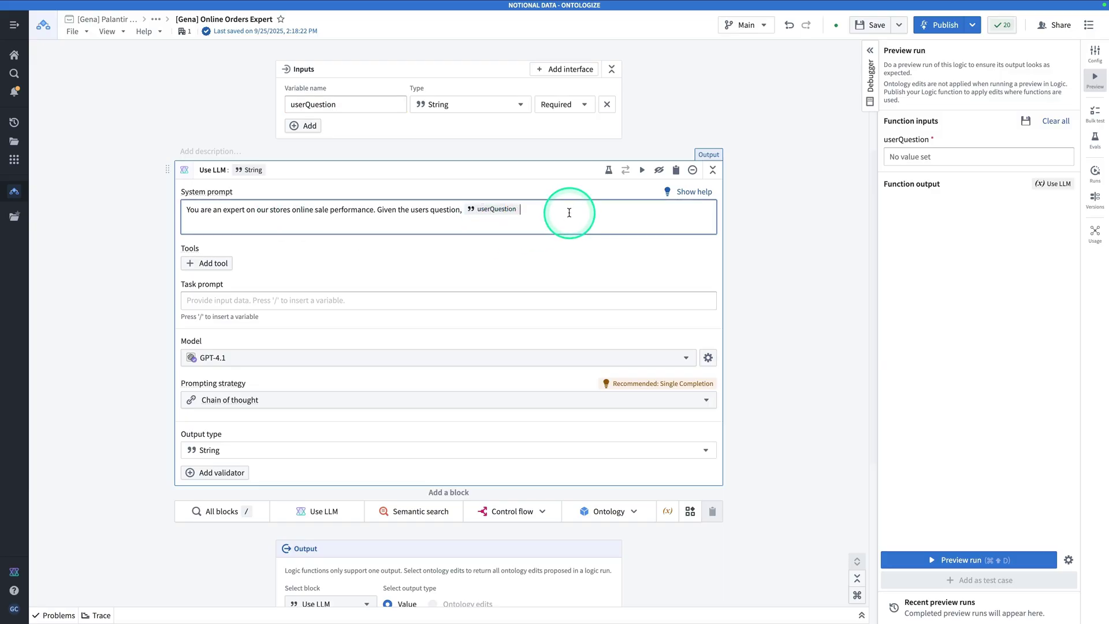
text(, respond)
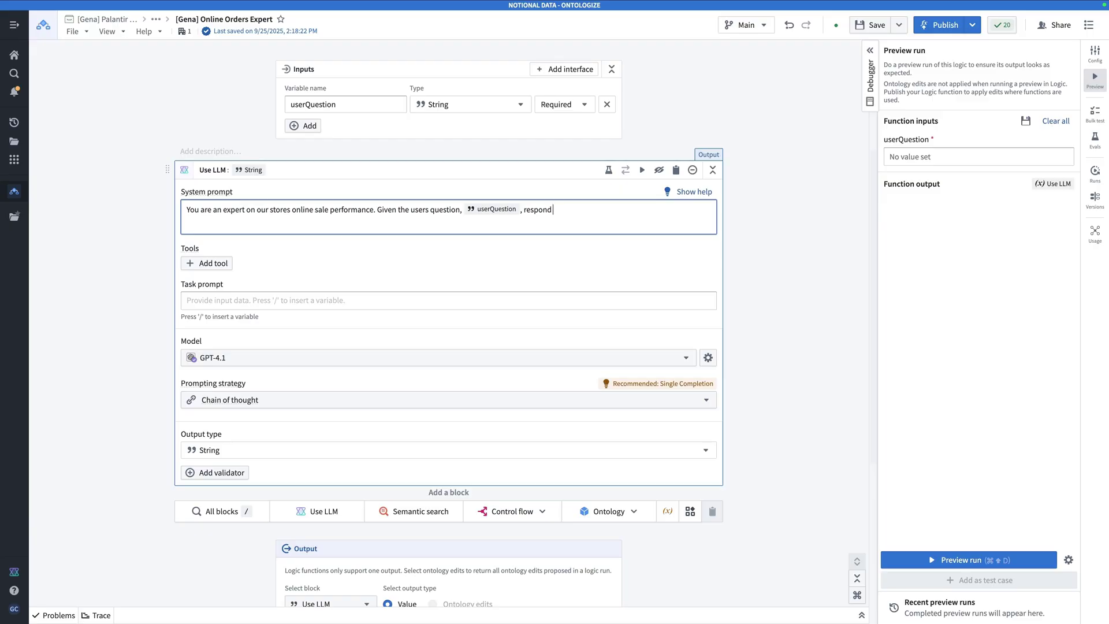
text( using the)
key(BackSpace)
key(BackSpace)
key(BackSpace)
key(BackSpace)
text(the tool that you given in a friendly and help)
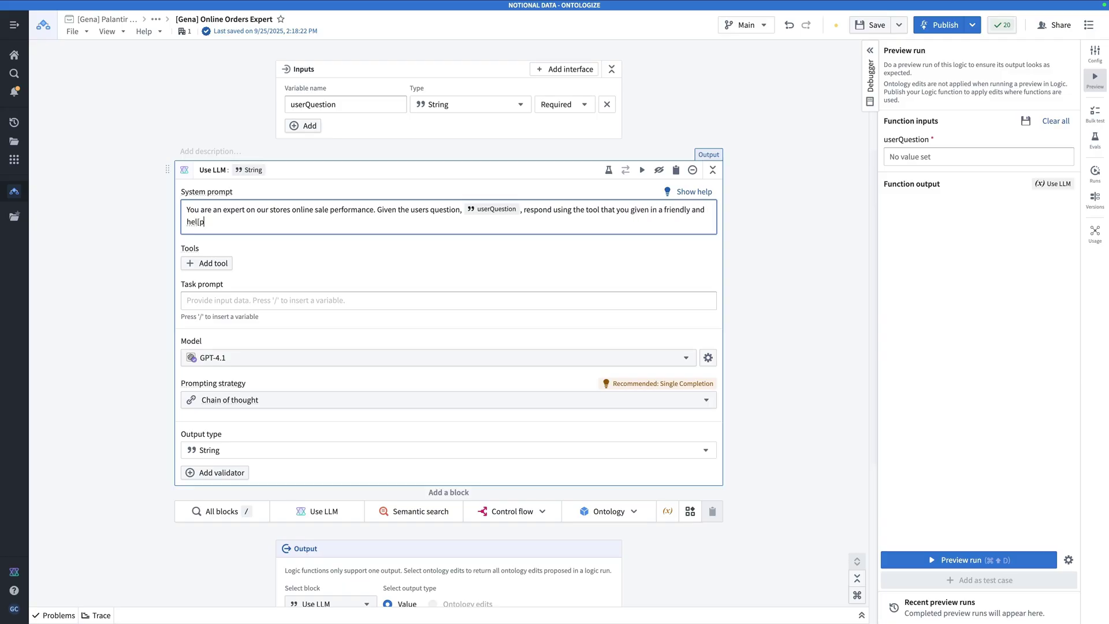
text(ful manner.)
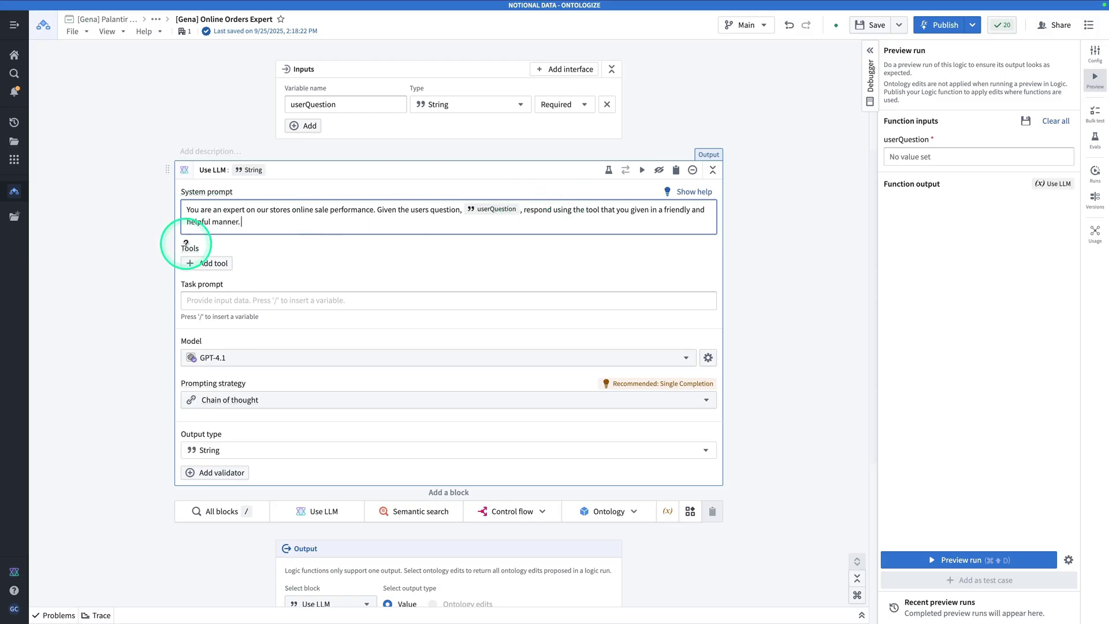
Step: Add a Query objects tool on [Gena] Online Retail Line Item and confirm all 9 properties are available
click(211, 264)
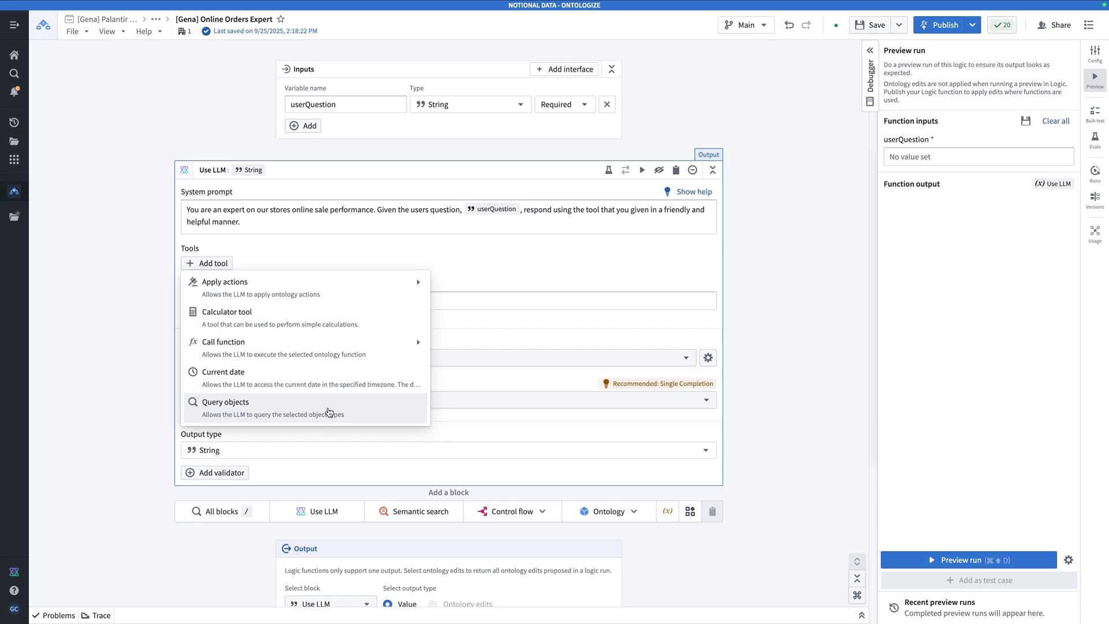
click(335, 411)
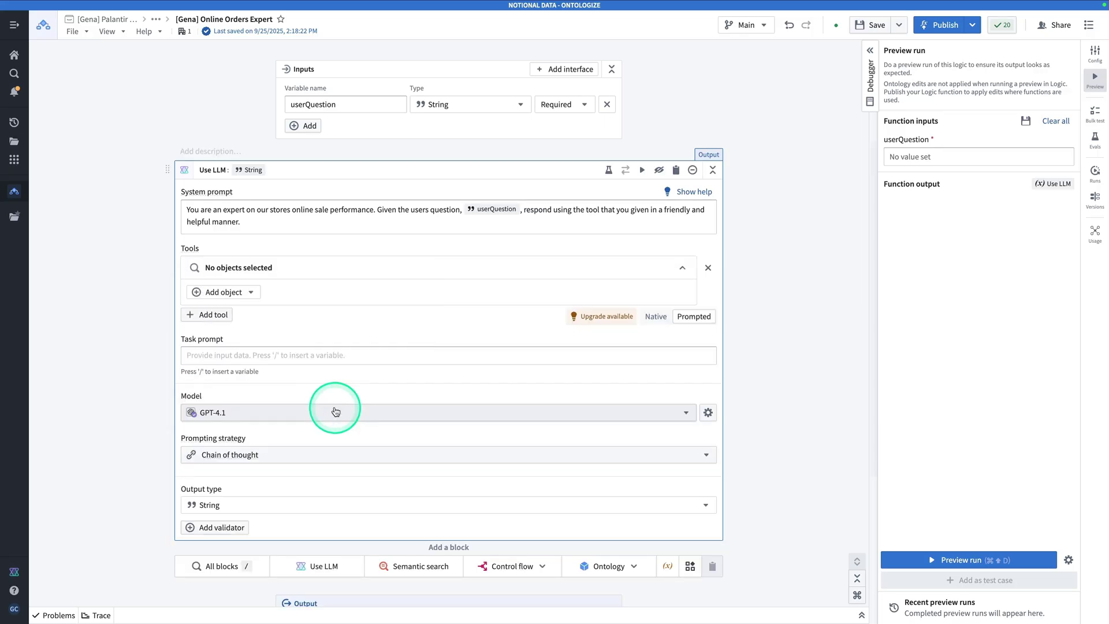
click(277, 267)
click(227, 292)
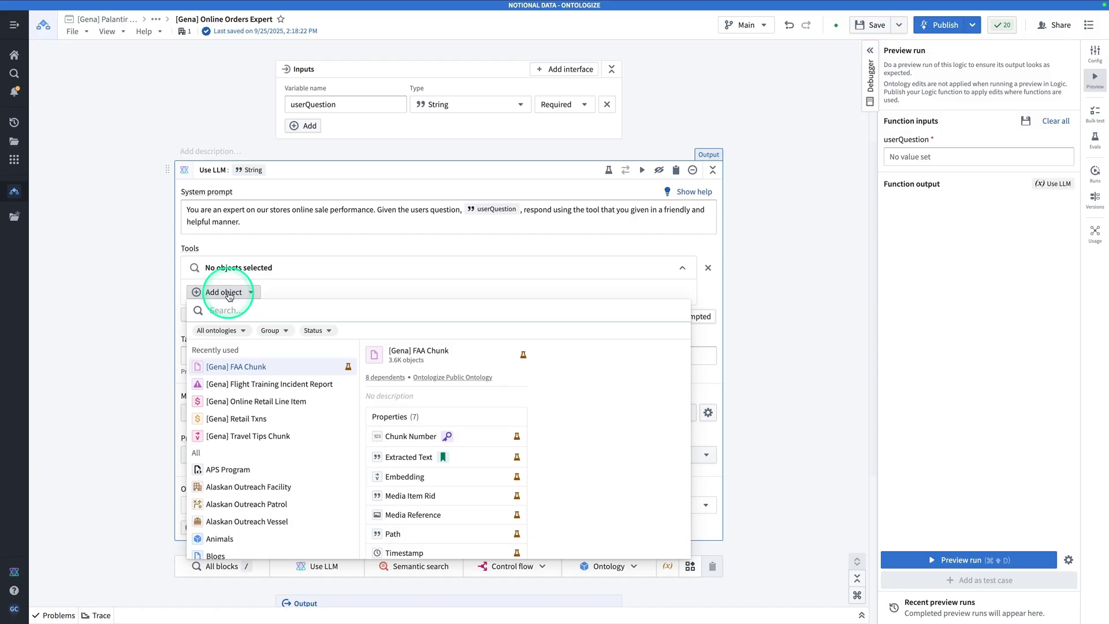
text([Gena] )
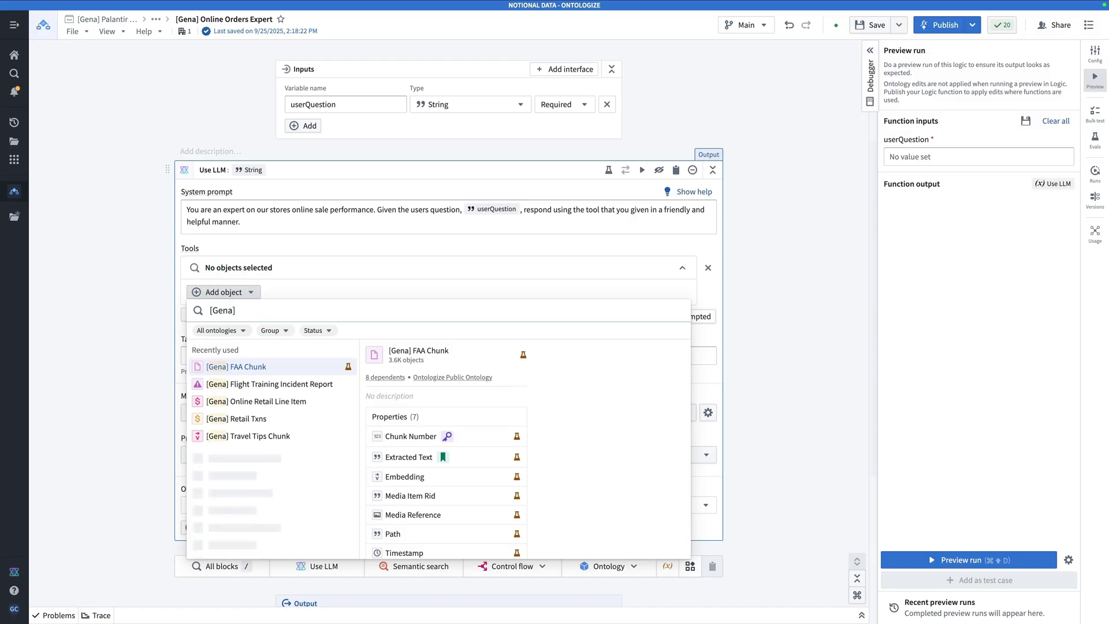
text(online retail)
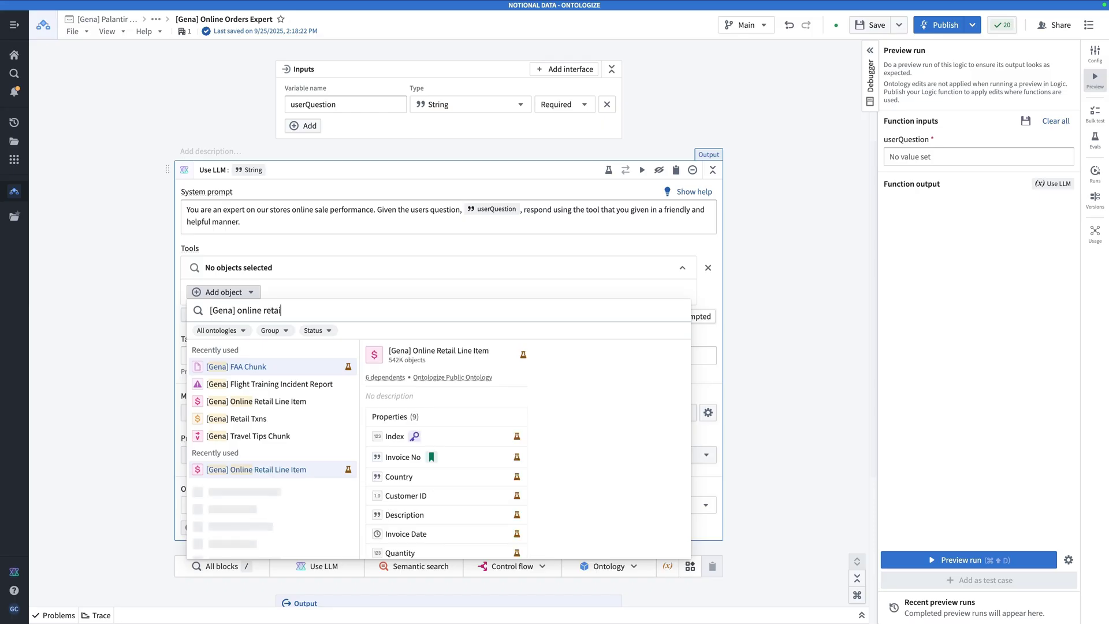
click(268, 383)
click(311, 397)
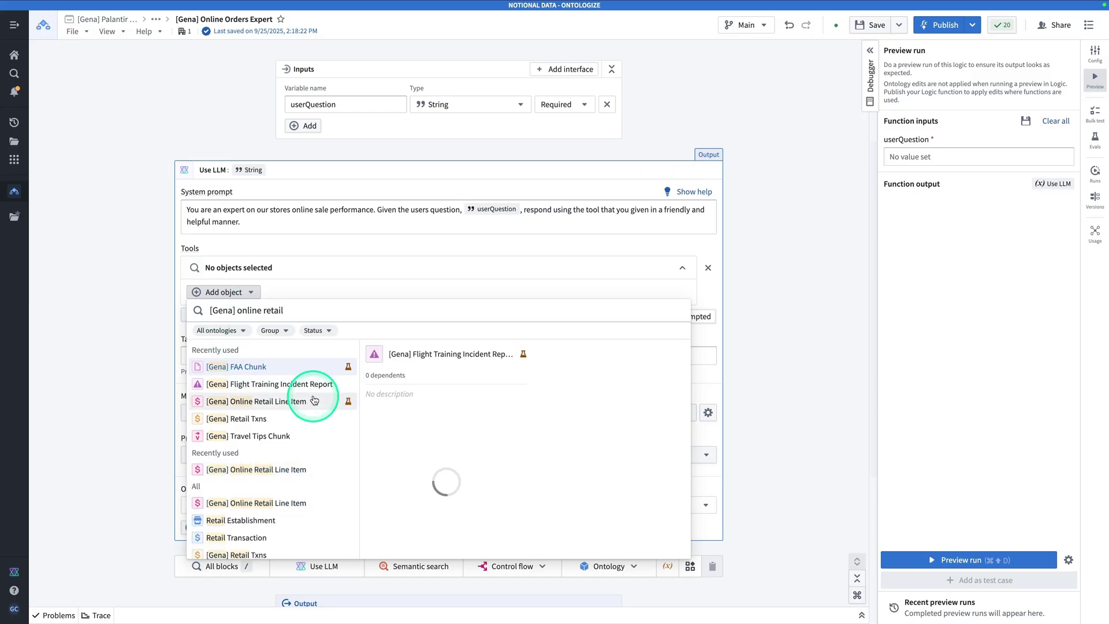
click(295, 378)
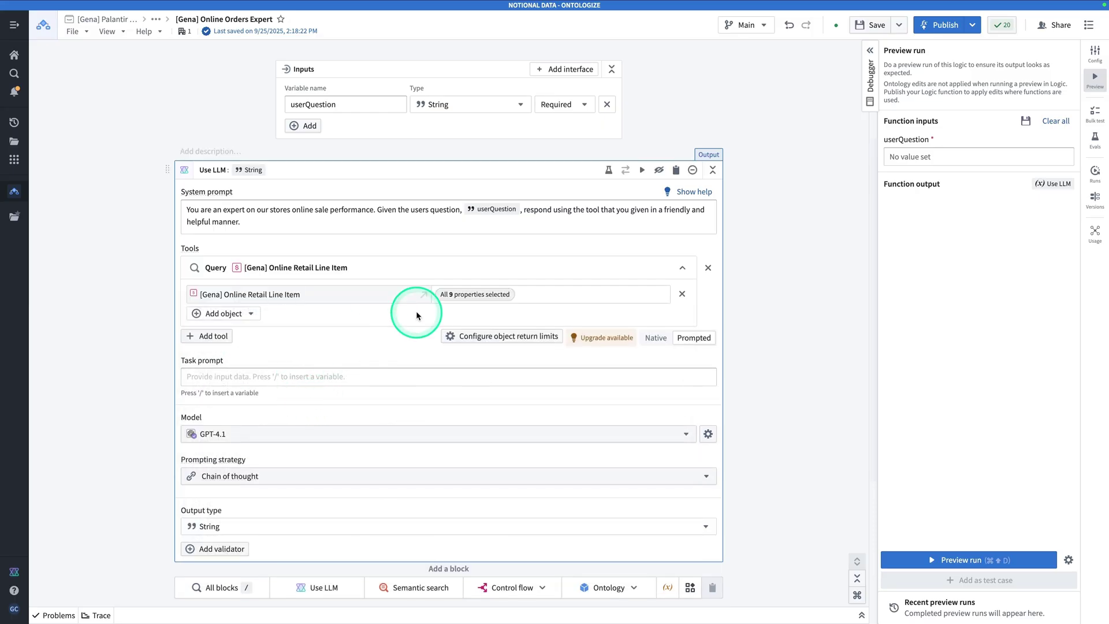
click(487, 295)
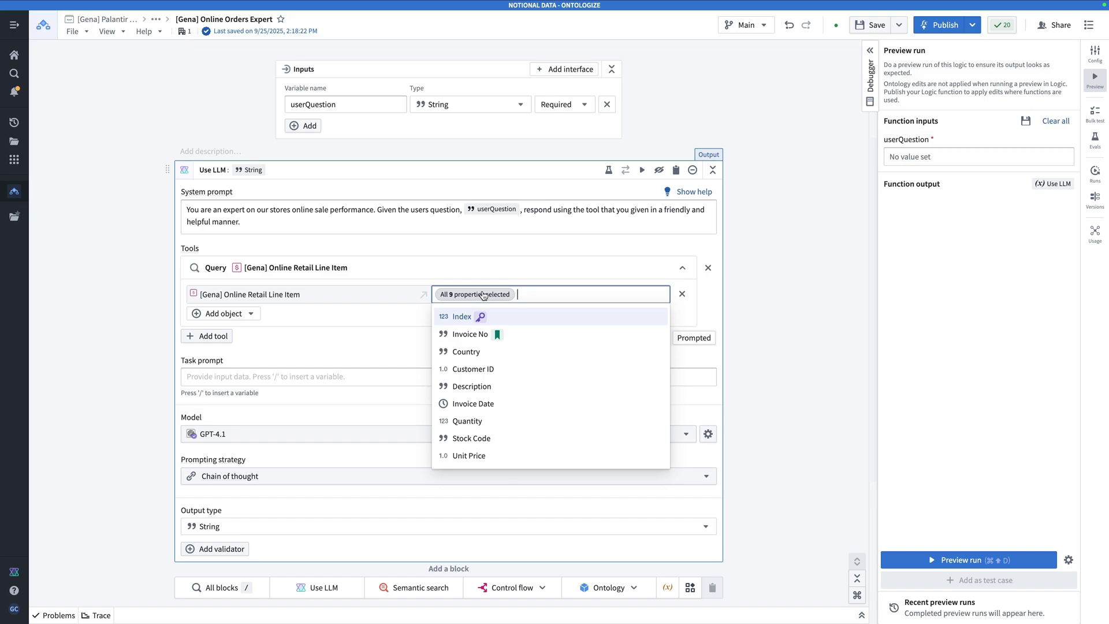
click(313, 335)
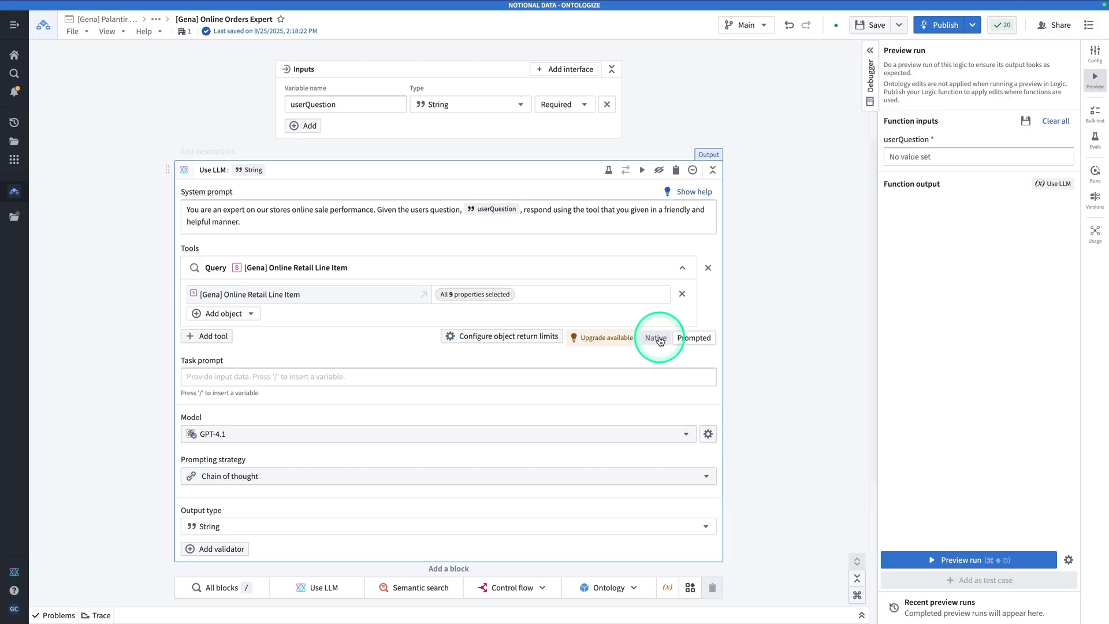
click(703, 340)
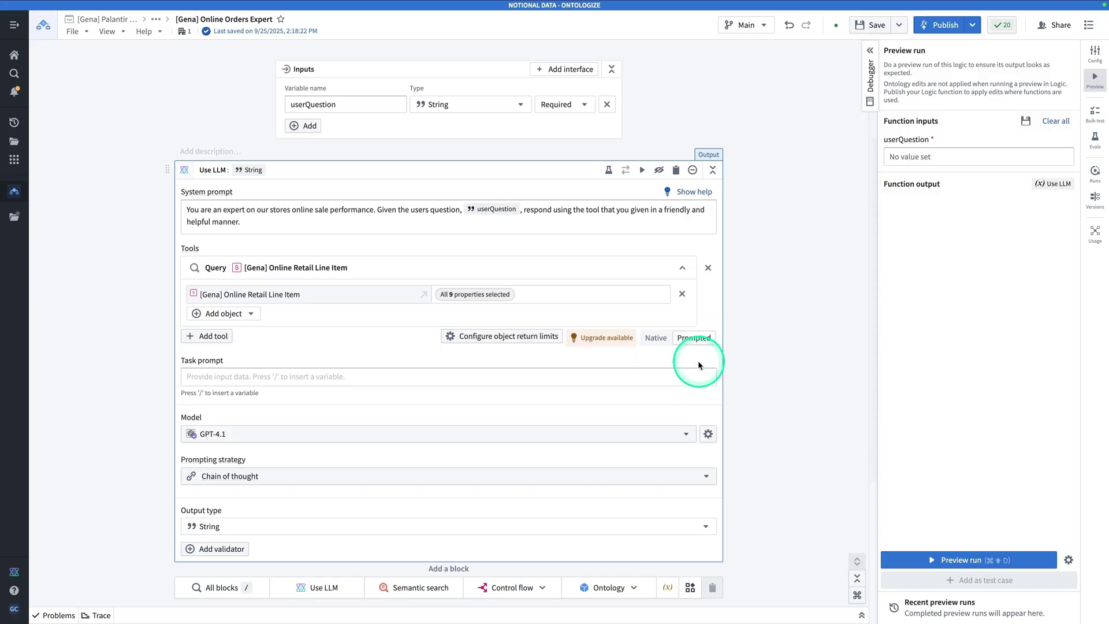
scroll(719, 408, down, 3)
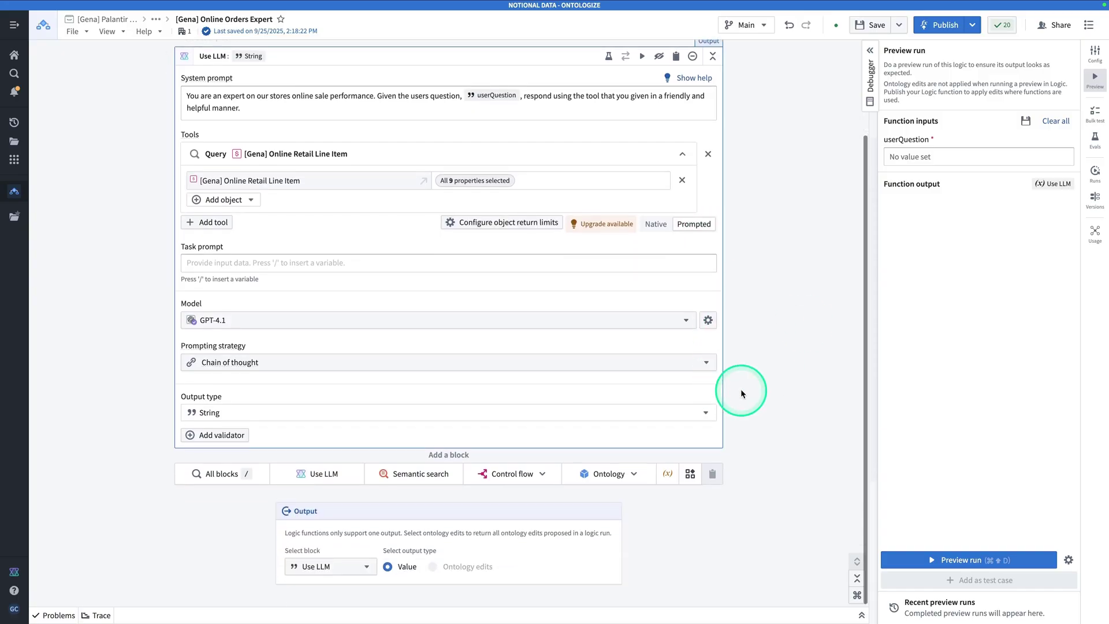
Step: Enter the preview question 'What is the total quantity purchased from the United Kingdom'
click(964, 155)
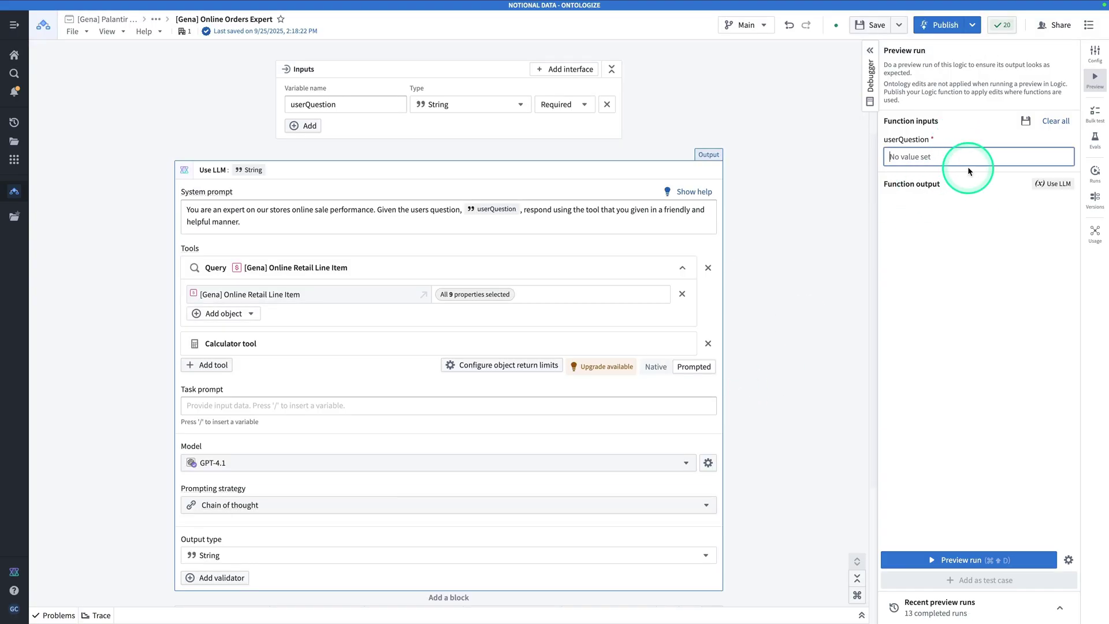
text(What is the tot)
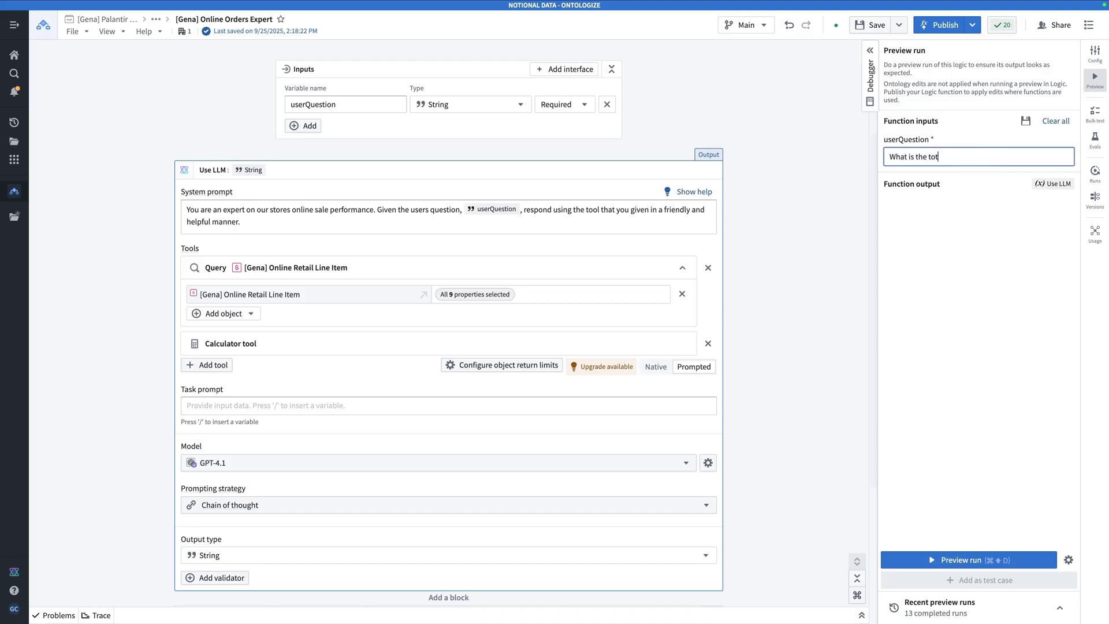
text(al quantity purchased from the United Kingdom)
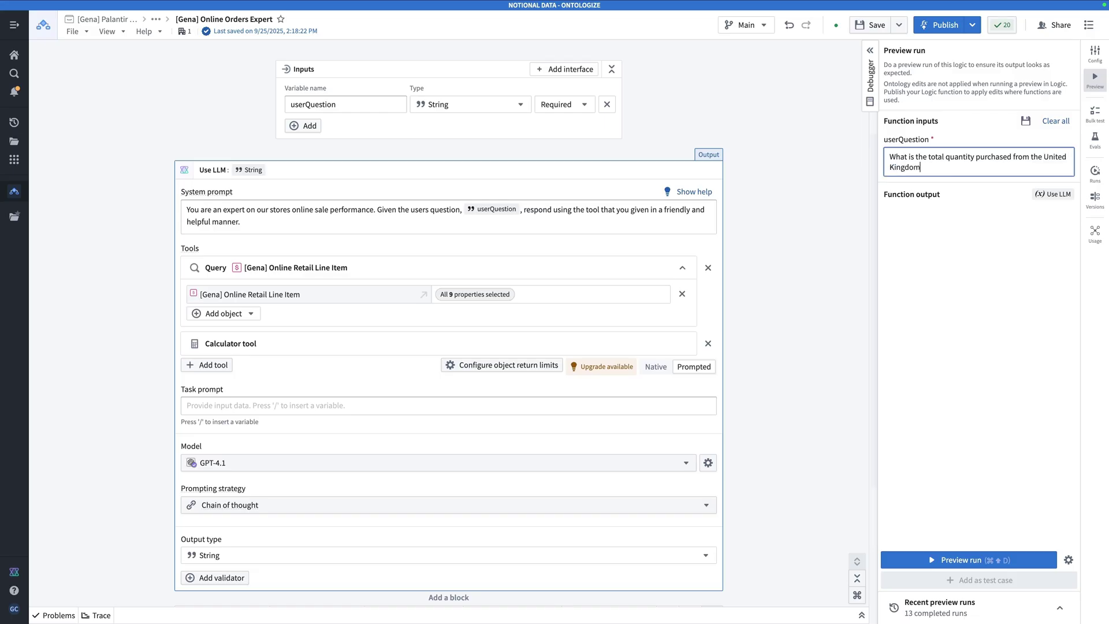
Step: Run the preview and show the raw prompt, highlighting its system prompt and tool instructions
click(1006, 560)
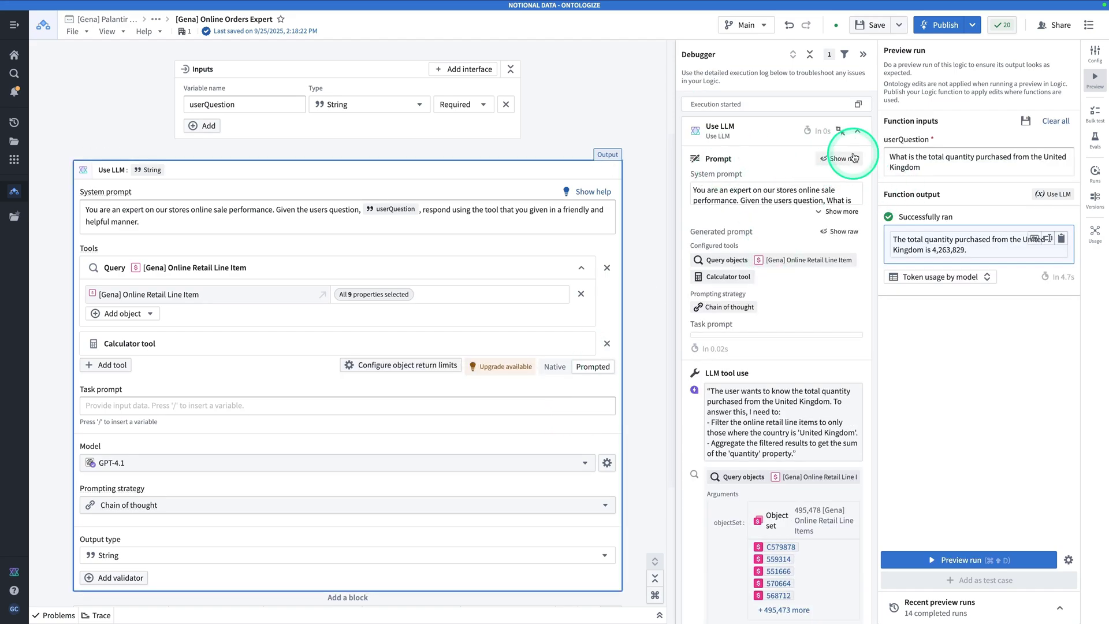
click(846, 158)
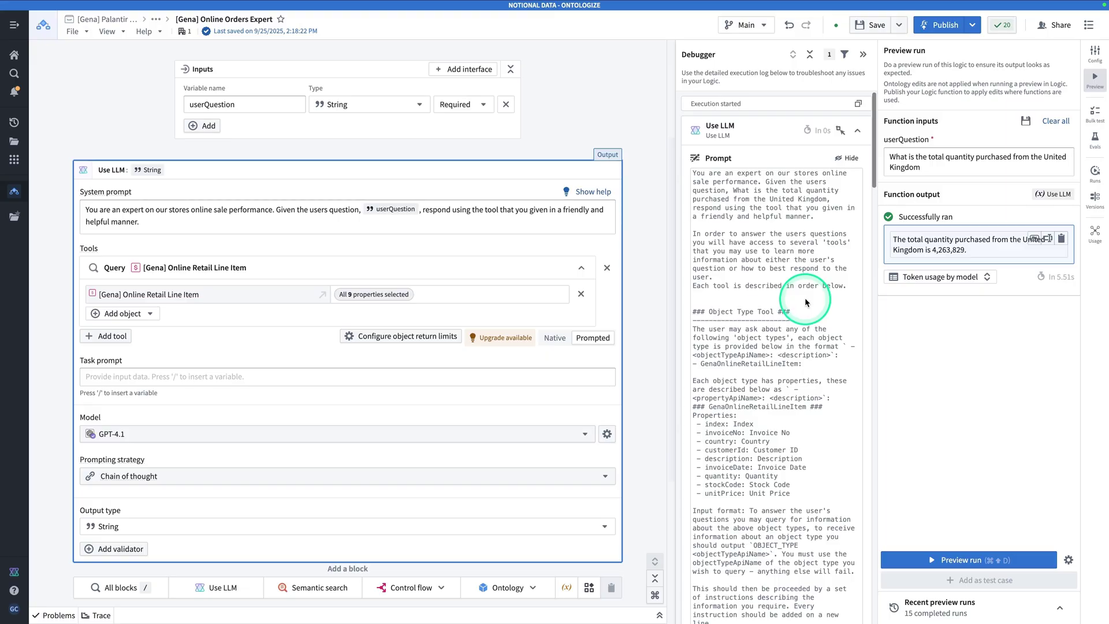
drag(813, 213, 673, 185)
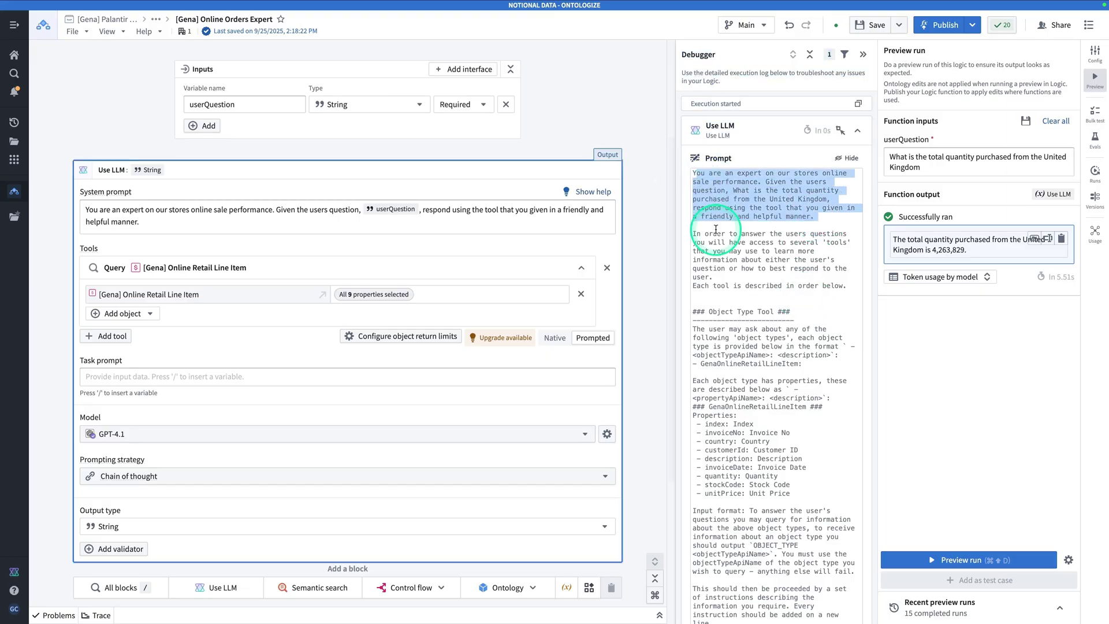
click(693, 235)
drag(693, 235, 796, 586)
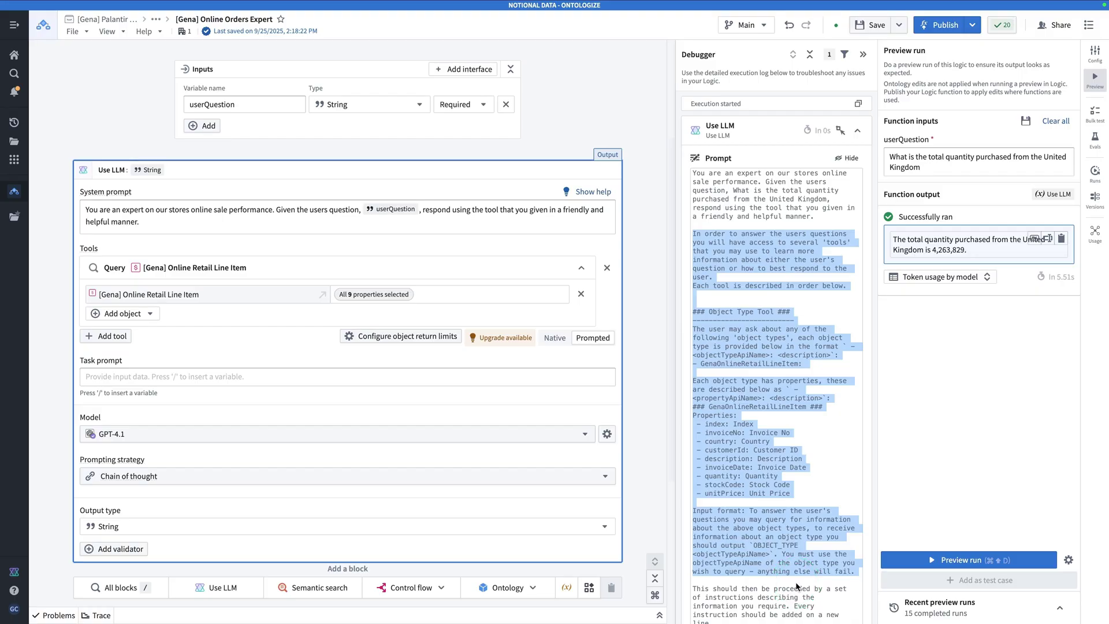
scroll(796, 583, down, 3)
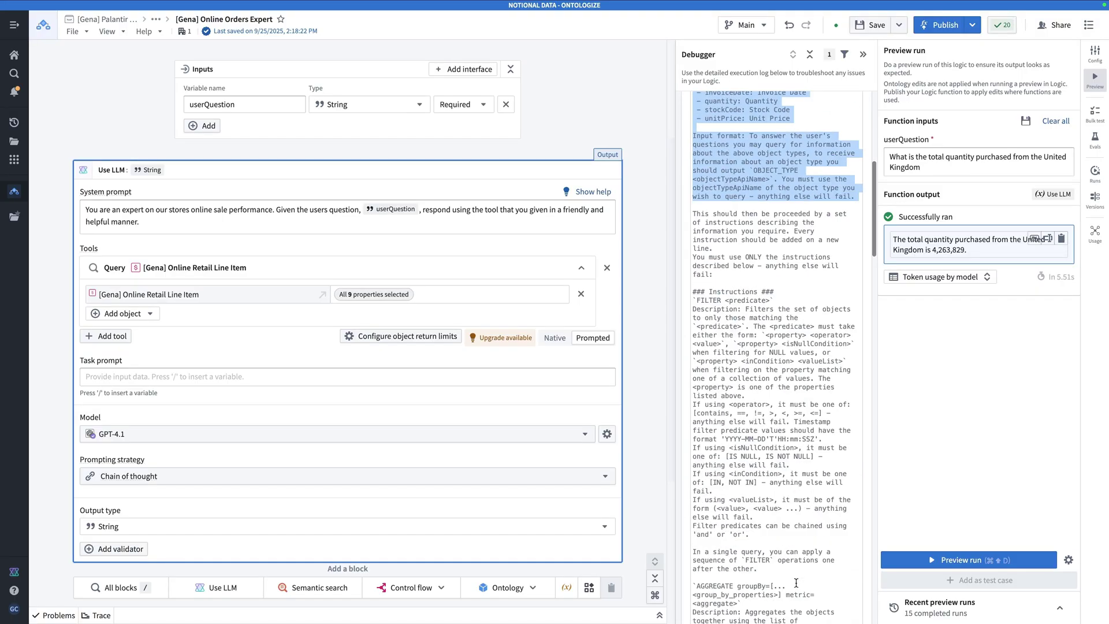
click(705, 155)
Step: Highlight the Object Type Tool property lines: index, Customer ID, Stock Code, unitPrice and Country
drag(693, 137, 788, 325)
click(788, 325)
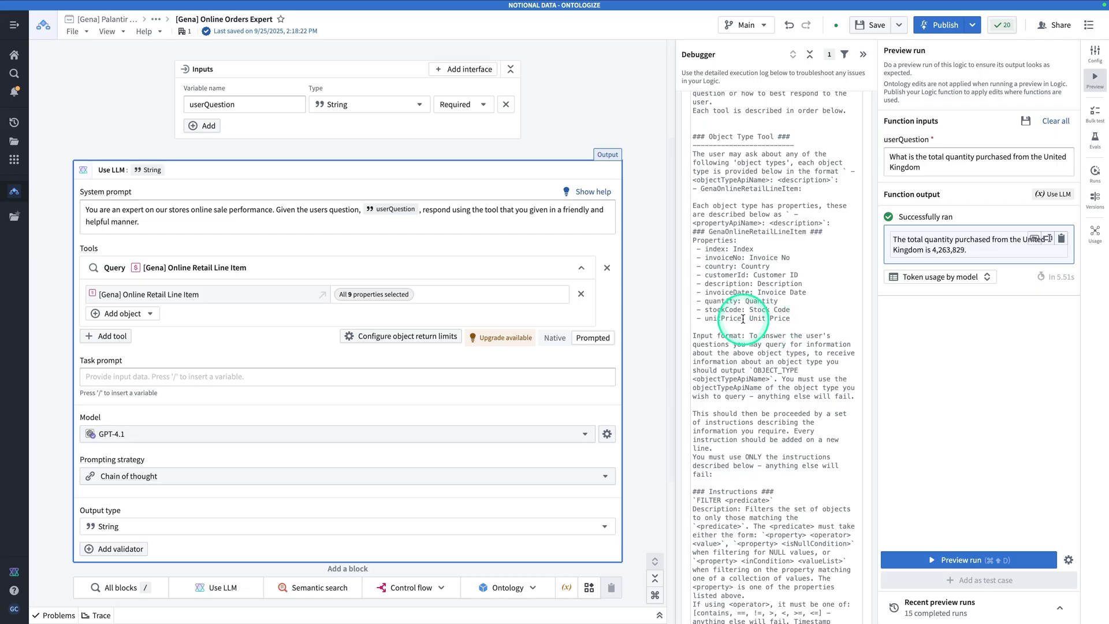
click(720, 252)
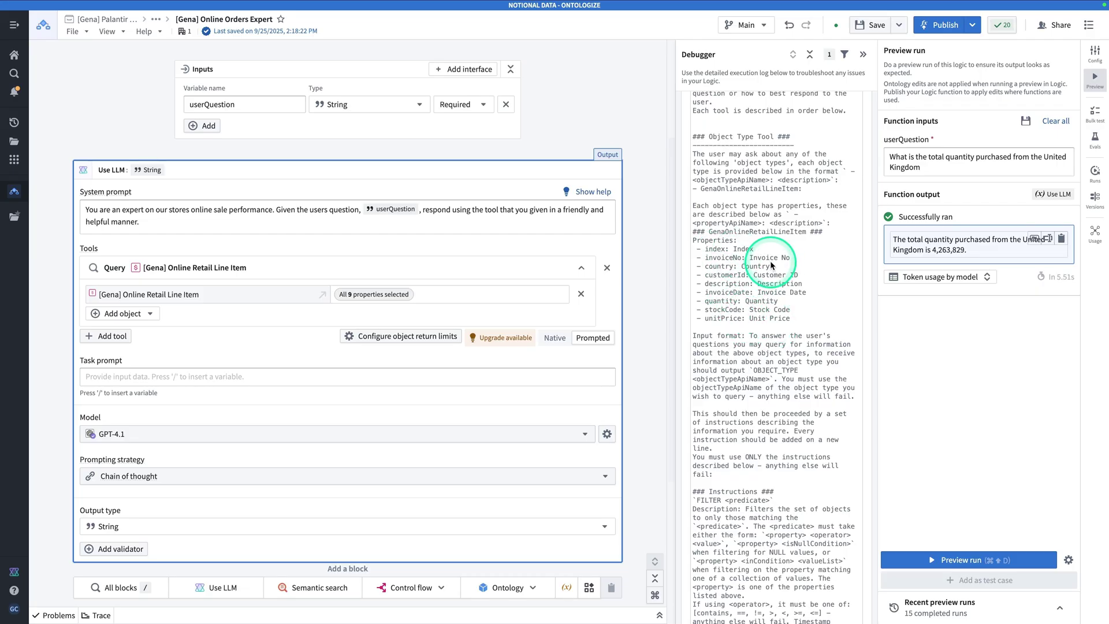
drag(757, 276, 810, 280)
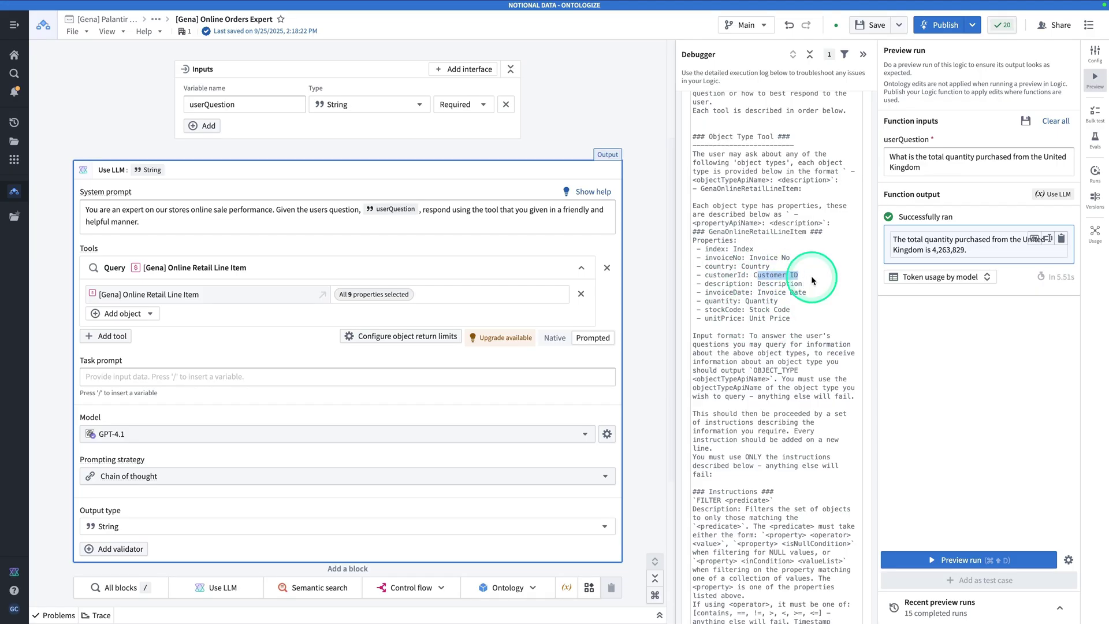
click(810, 275)
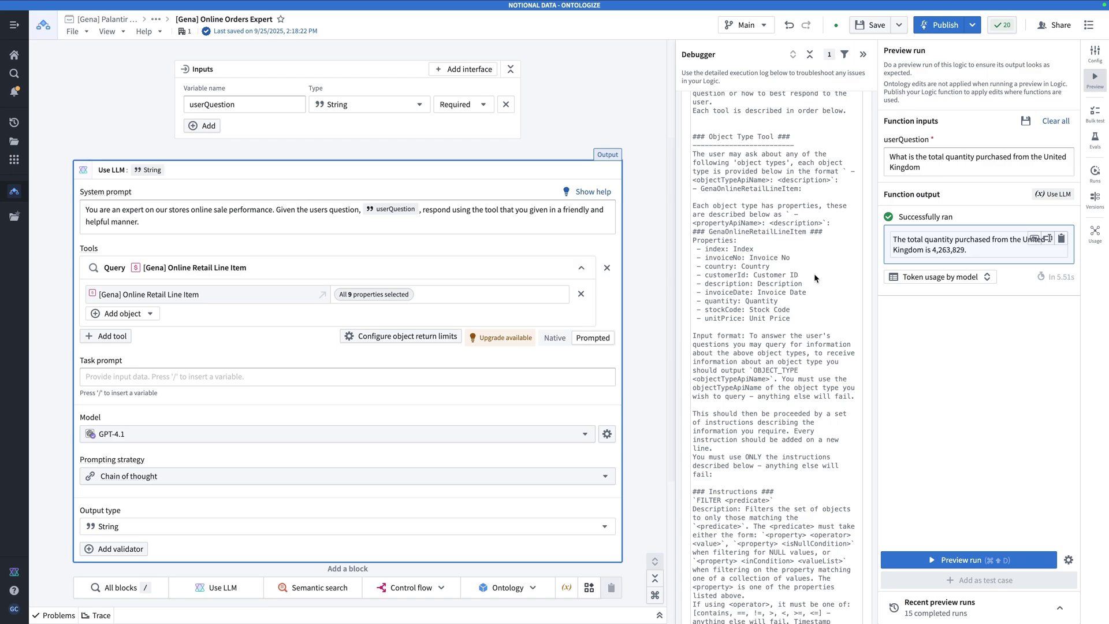
mouse_move(790, 318)
mouse_down()
mouse_move(766, 310)
mouse_move(797, 319)
mouse_up()
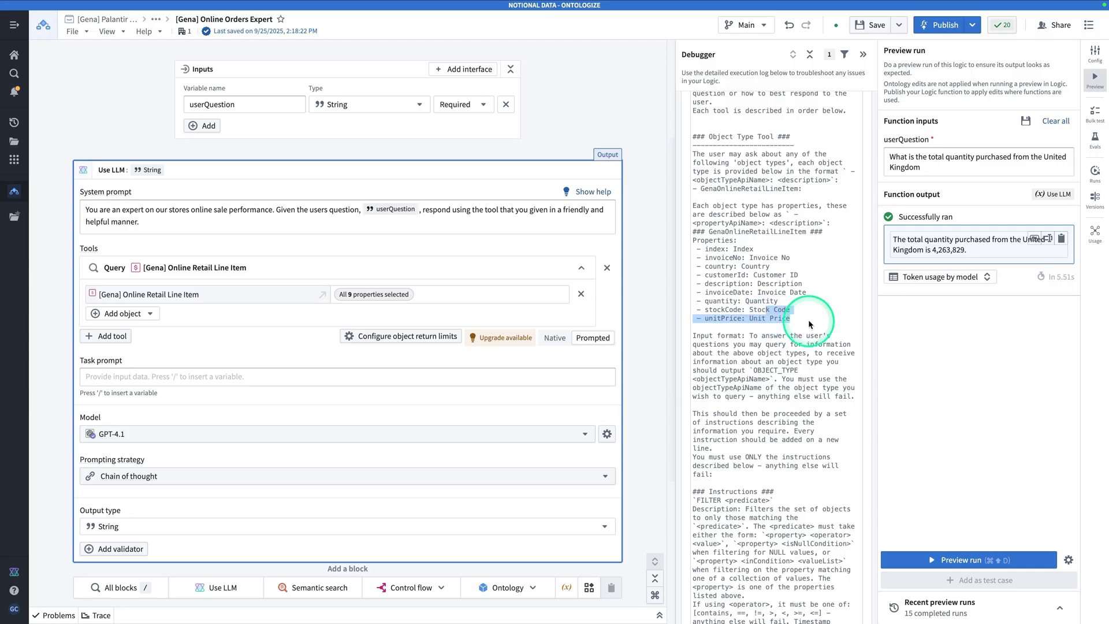
click(811, 322)
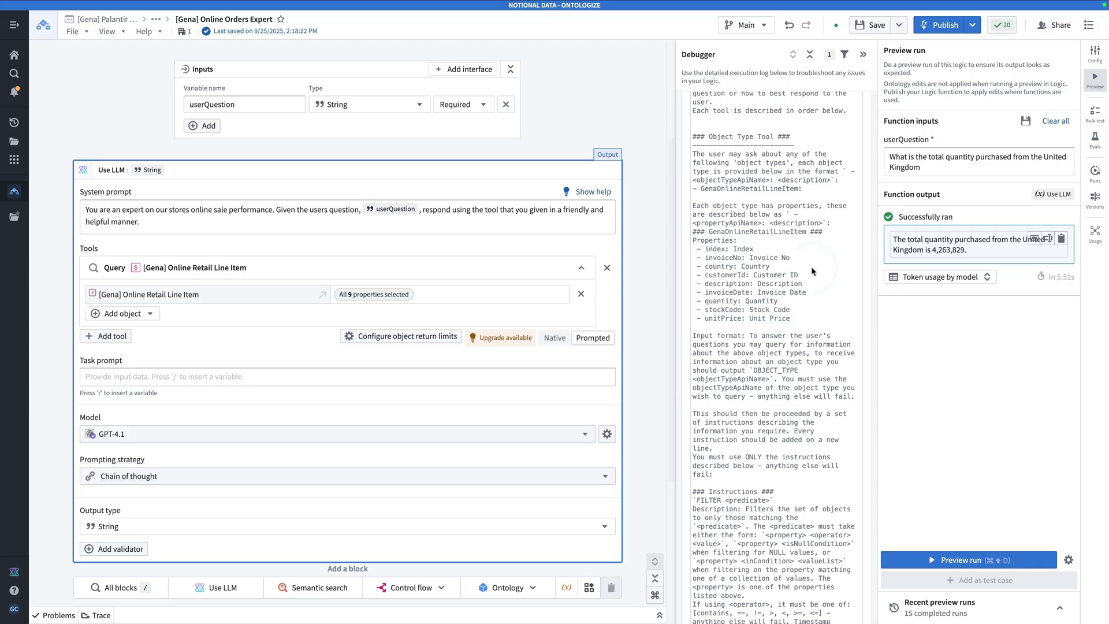
click(960, 166)
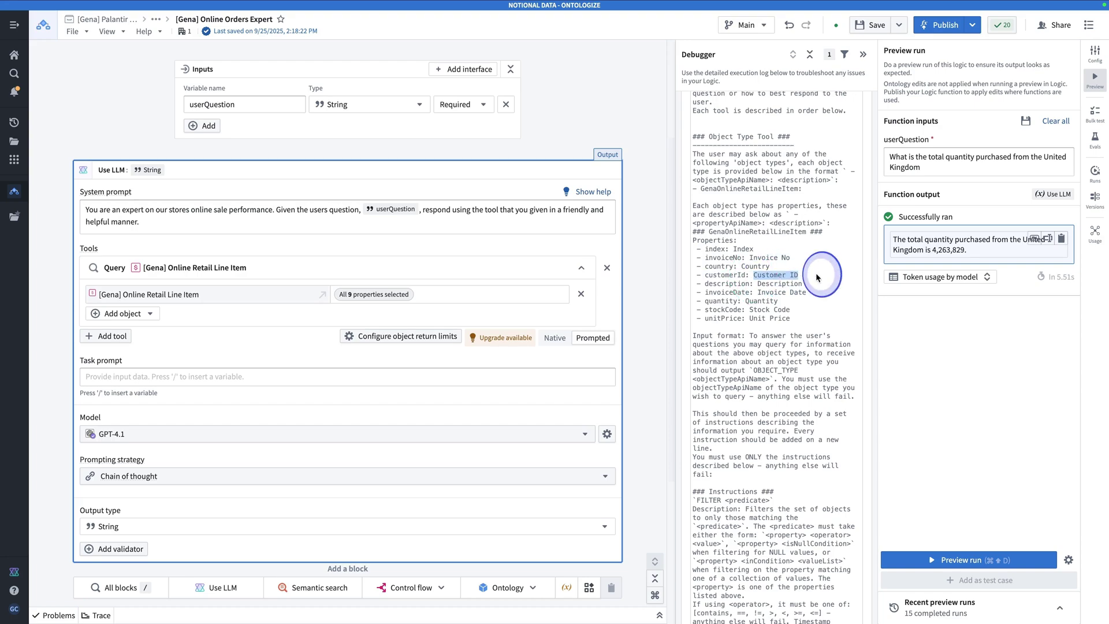
double_click(745, 267)
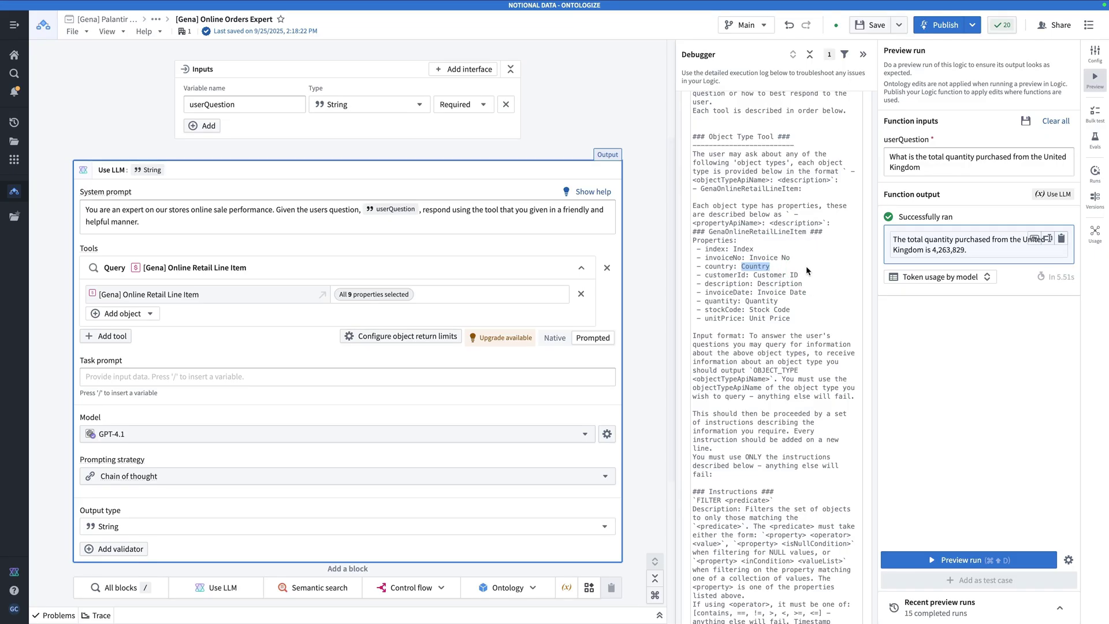
scroll(779, 297, down, 4)
drag(698, 222, 816, 606)
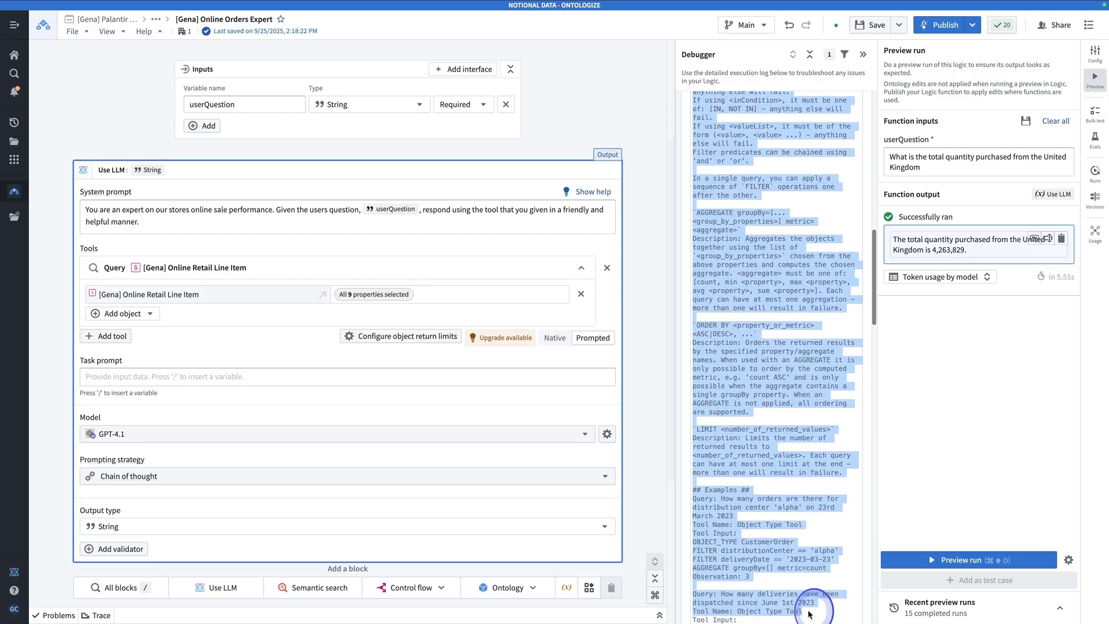
click(797, 550)
scroll(698, 335, down, 10)
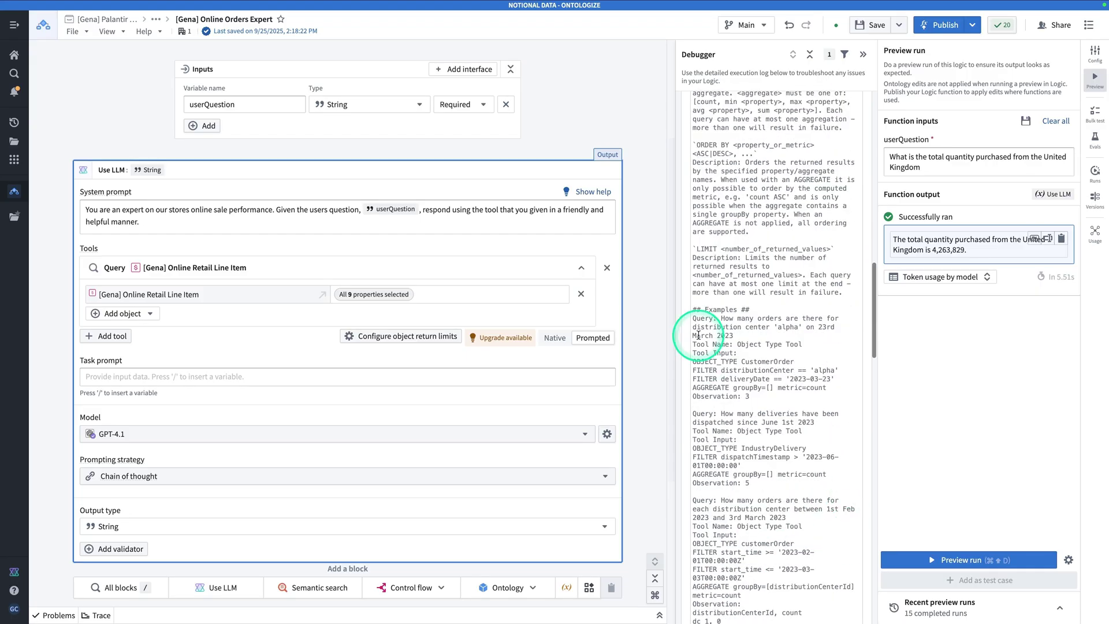
scroll(698, 335, down, 5)
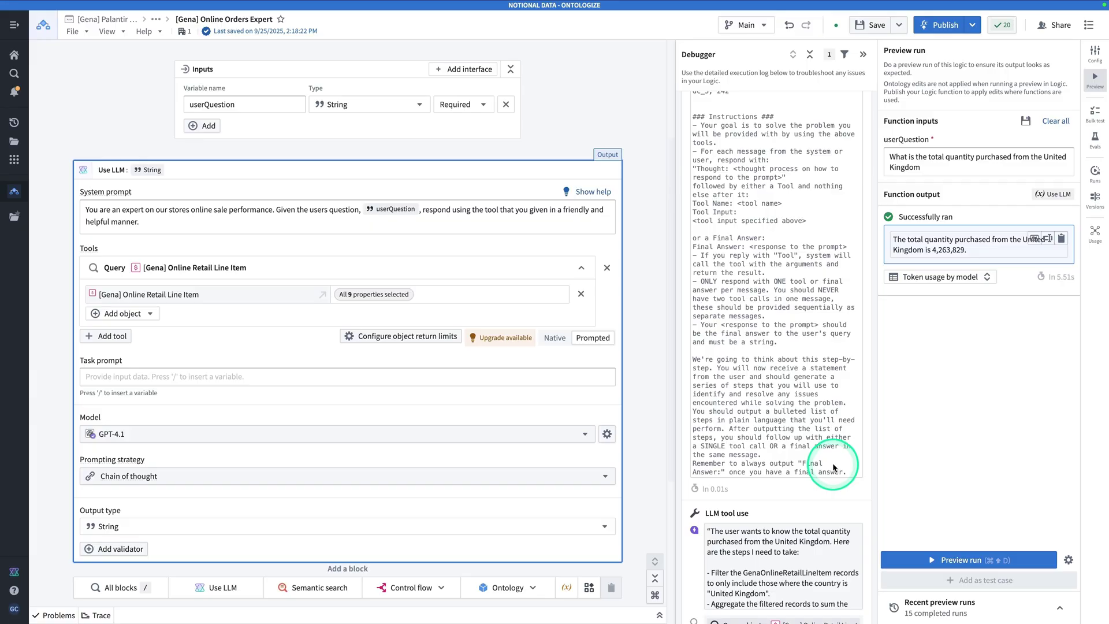
scroll(786, 237, up, 1)
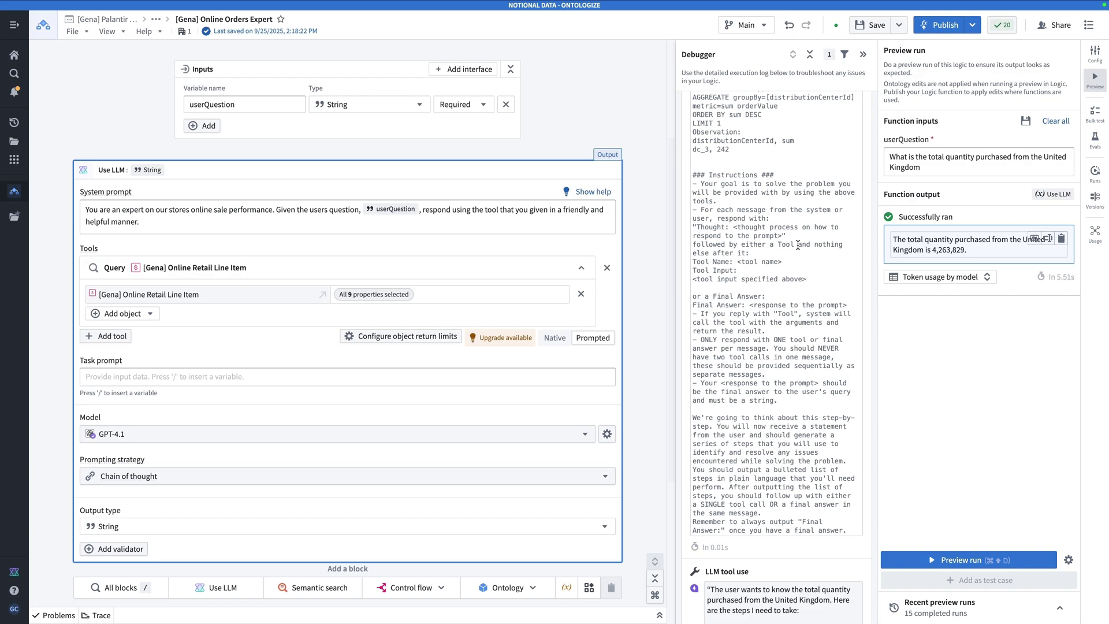
scroll(798, 245, down, 6)
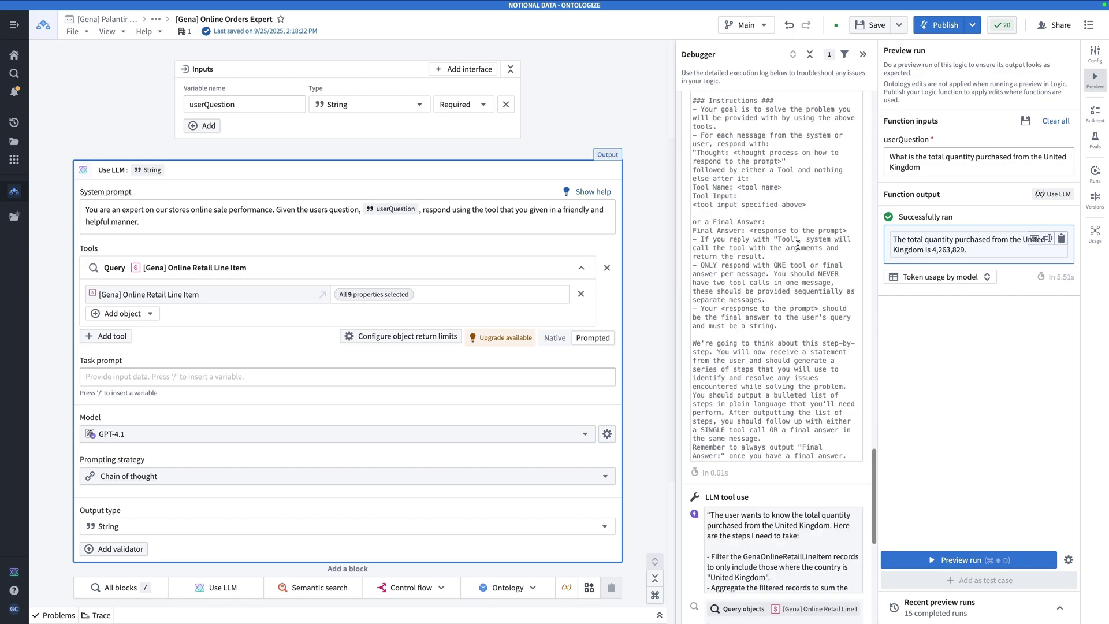
Step: Show the raw tool call and select the query filtering country to United Kingdom and aggregating quantity
click(844, 230)
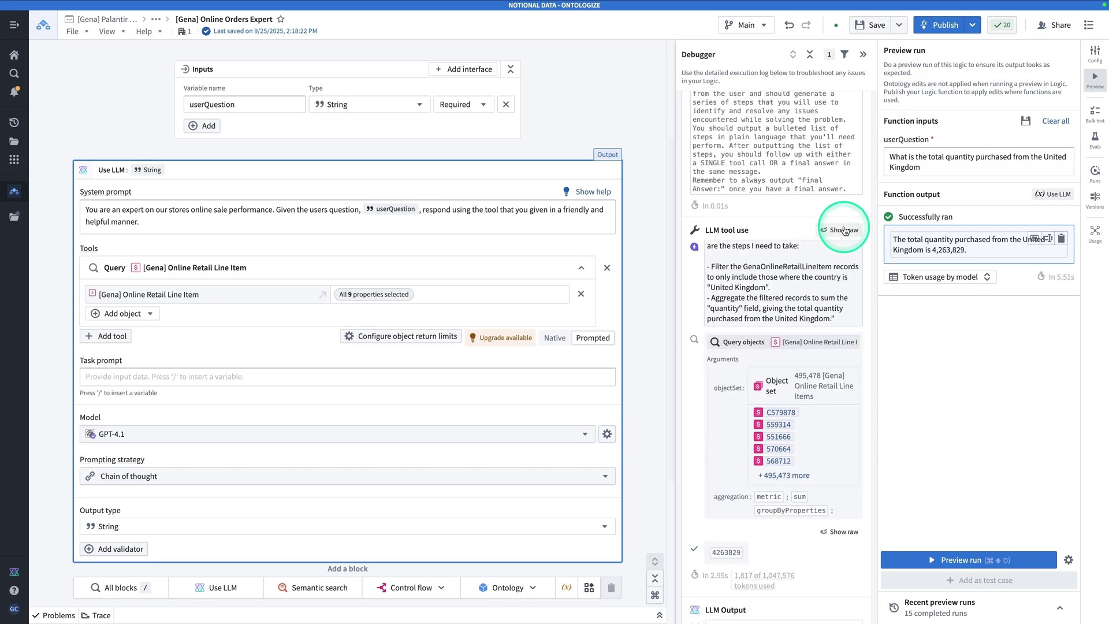
click(837, 234)
scroll(808, 312, down, 1)
drag(851, 367, 690, 334)
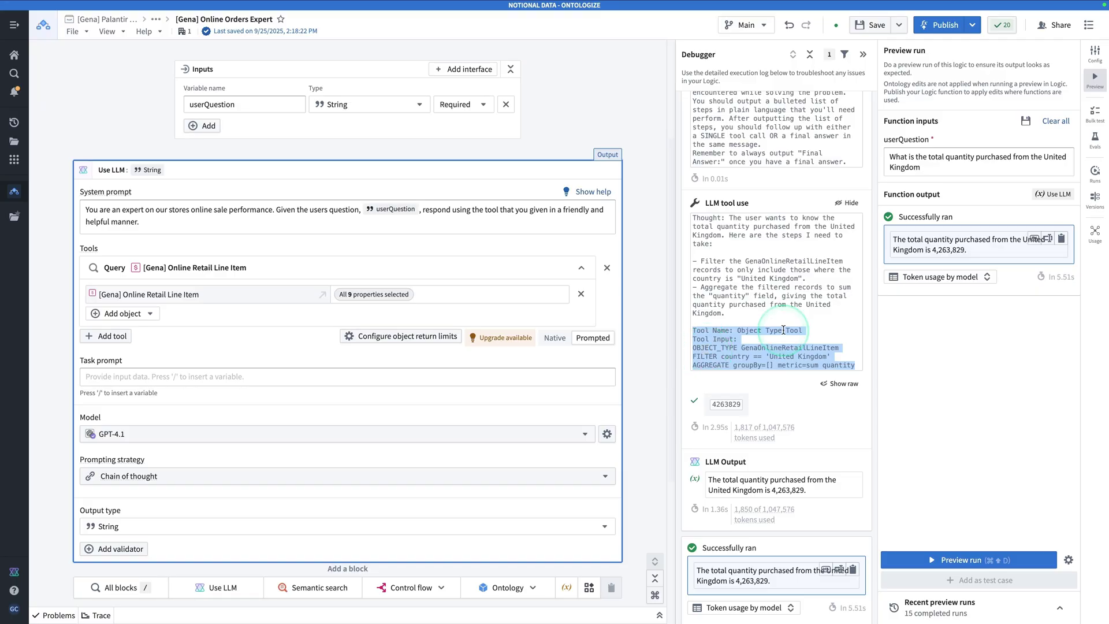
scroll(808, 460, down, 1)
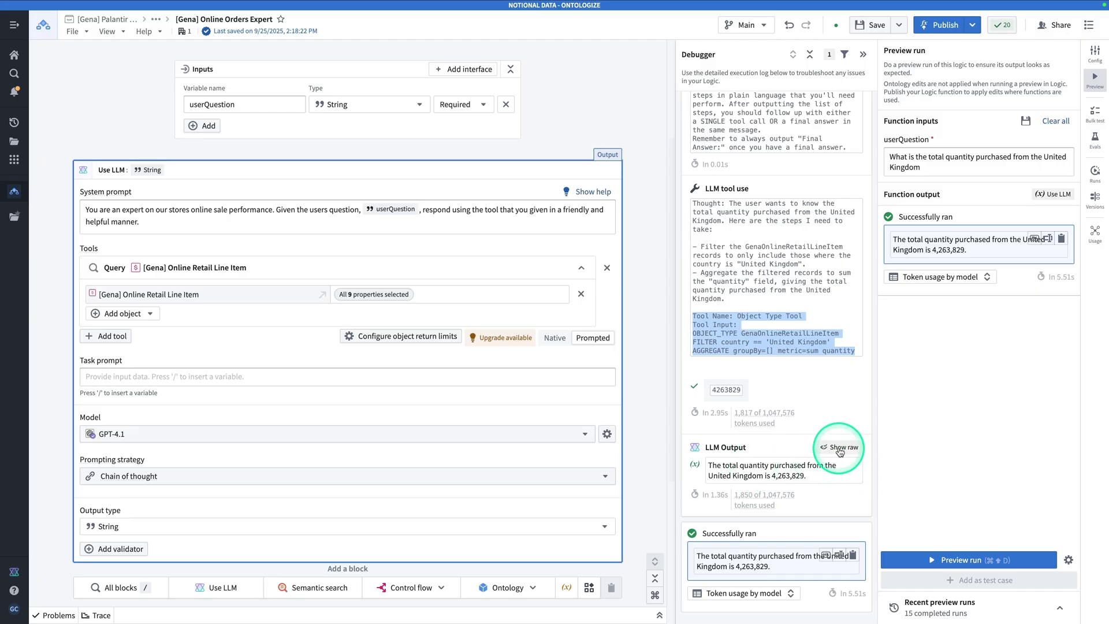
Step: Switch tools from Prompted to Native, rerun the preview, and view the raw system prompt
click(816, 408)
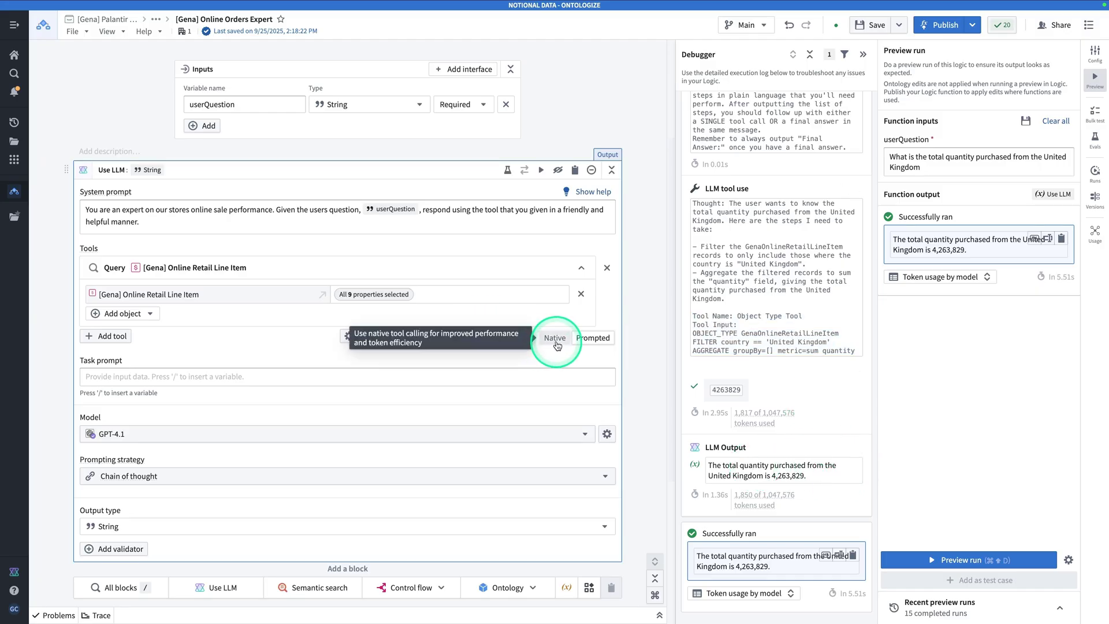
click(556, 343)
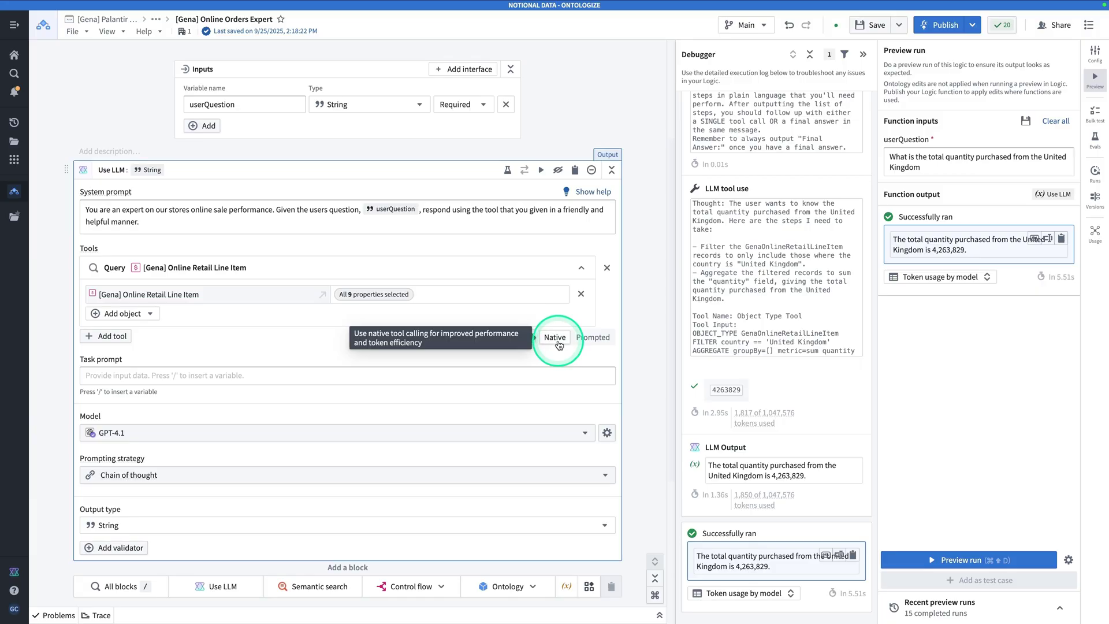
click(943, 560)
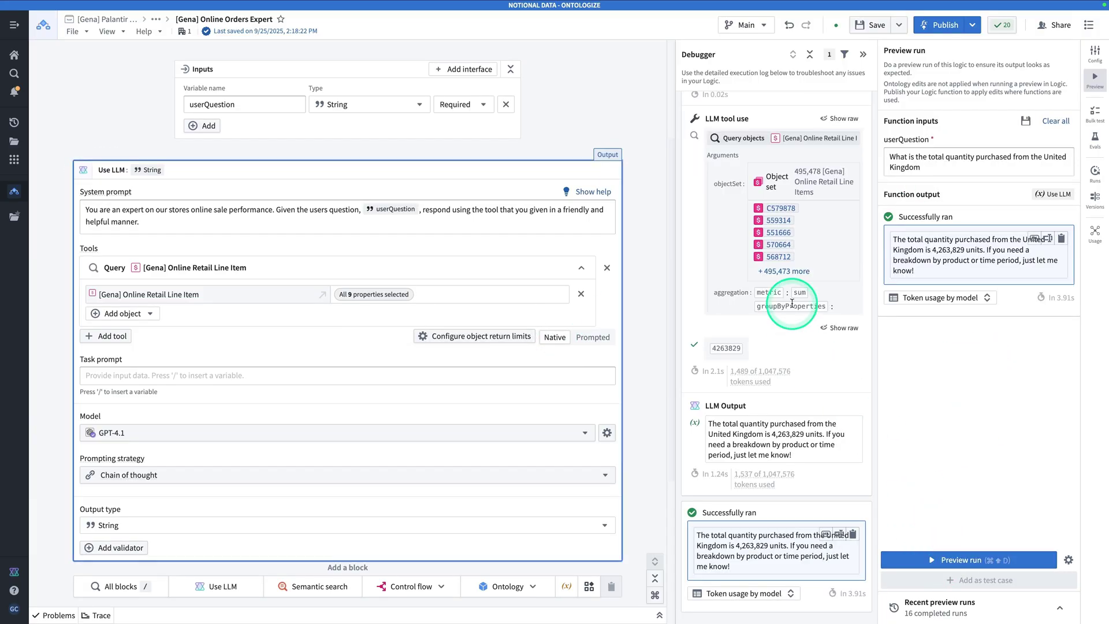
scroll(791, 304, up, 5)
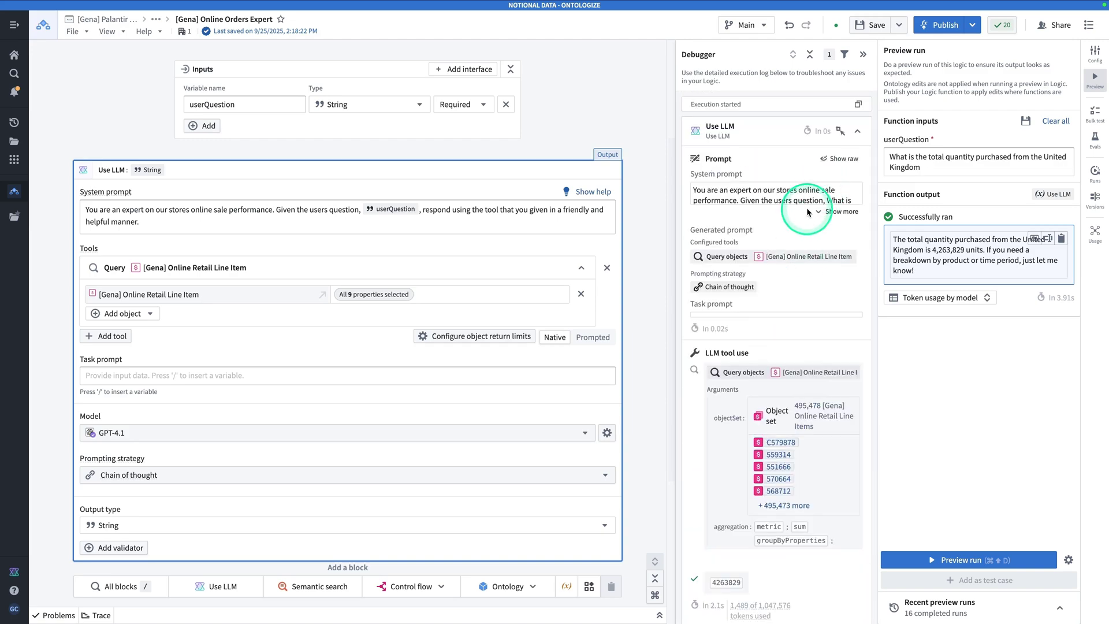
click(841, 159)
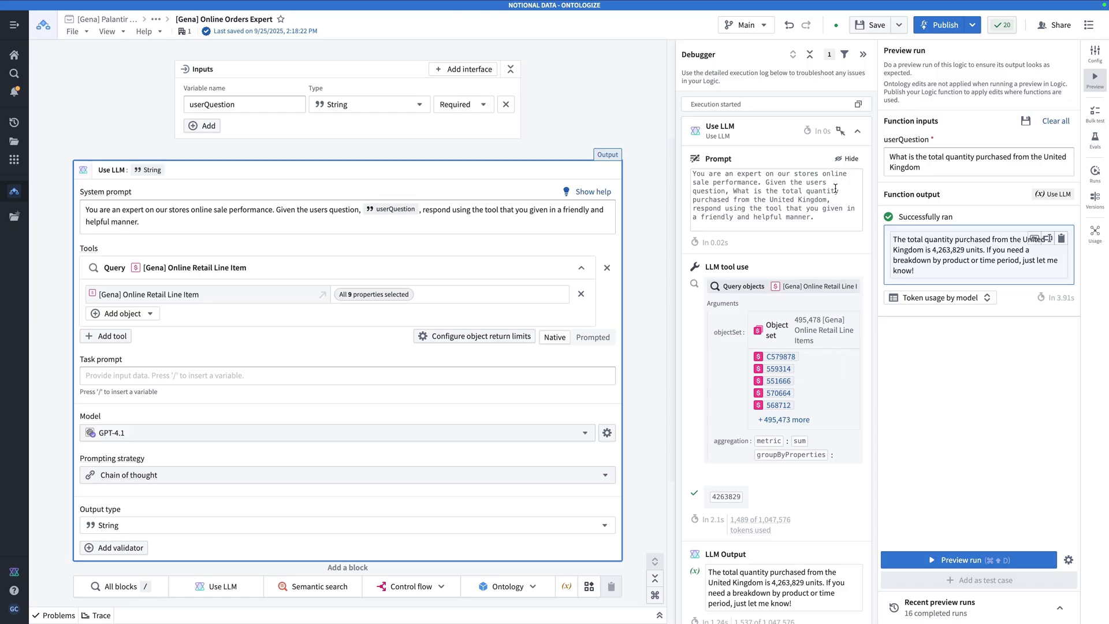
scroll(743, 425, down, 1)
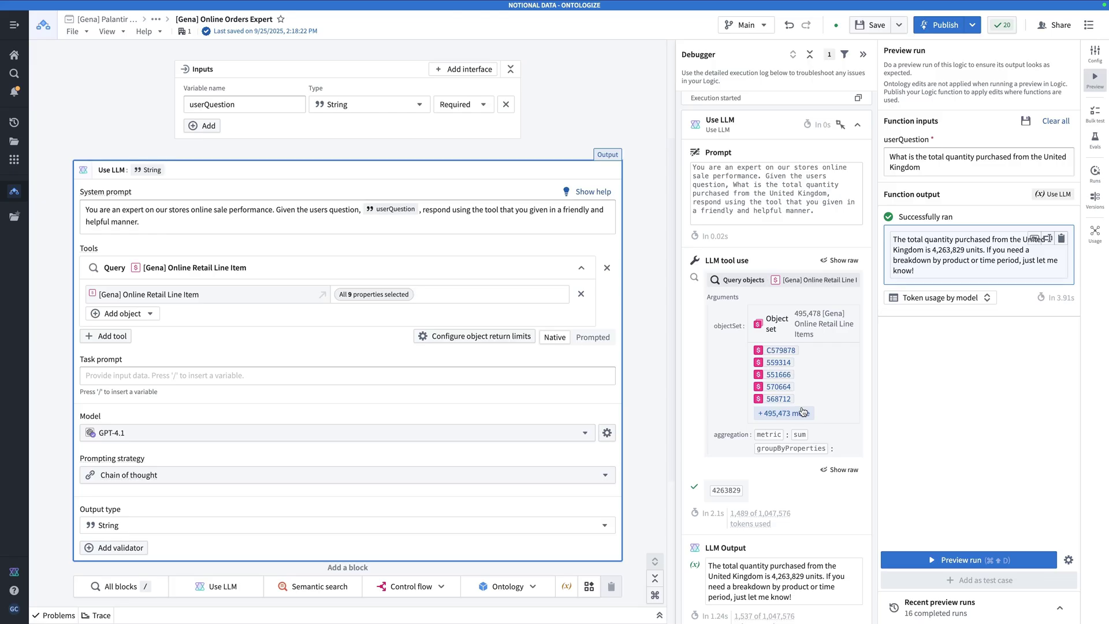
scroll(803, 411, down, 3)
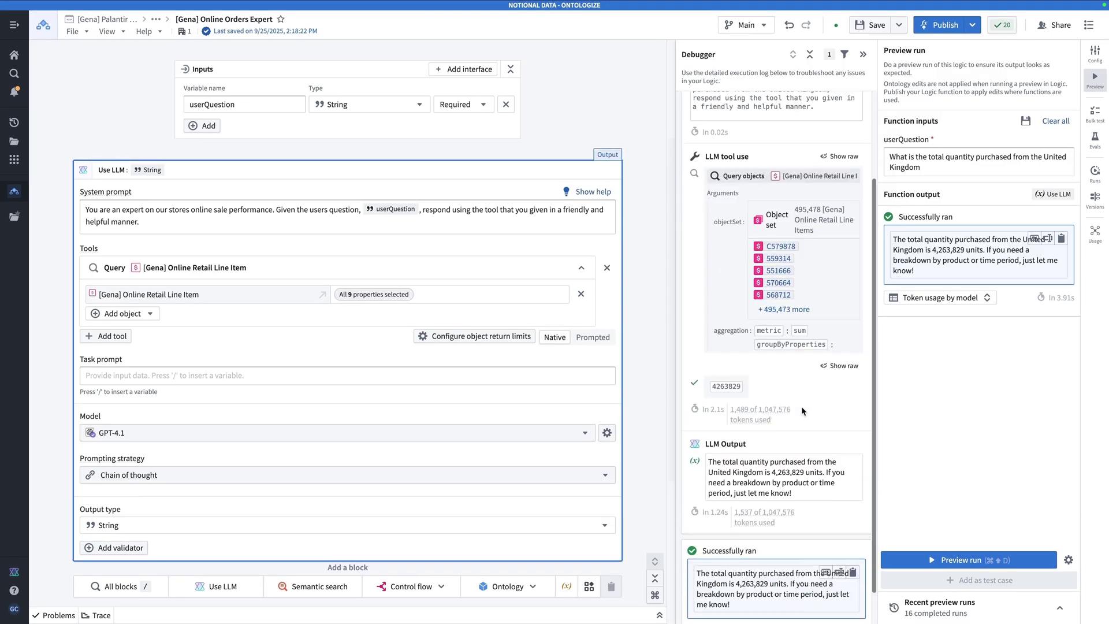
Step: Expand Recent preview runs and load the 2:32 PM, then 2:35 PM run to compare UK totals
click(872, 387)
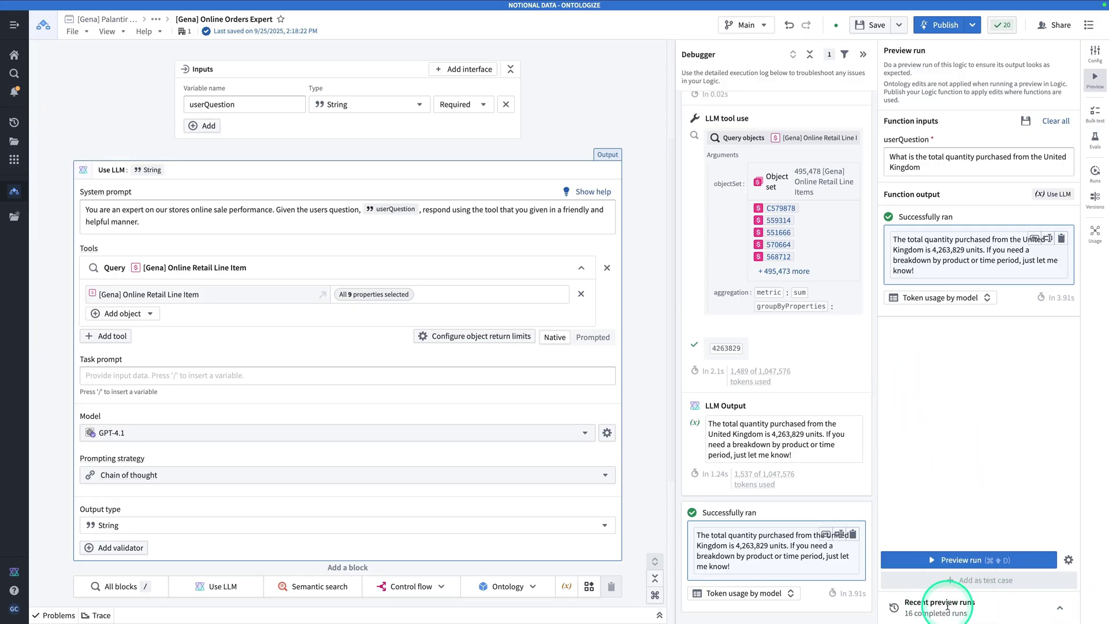
click(1060, 610)
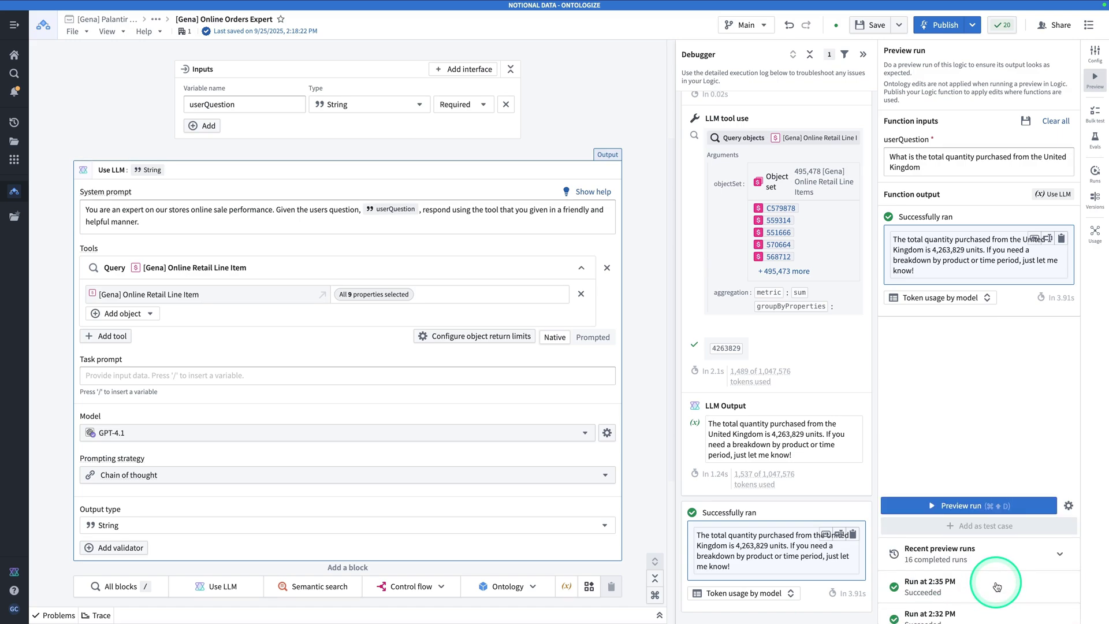
scroll(996, 584, down, 1)
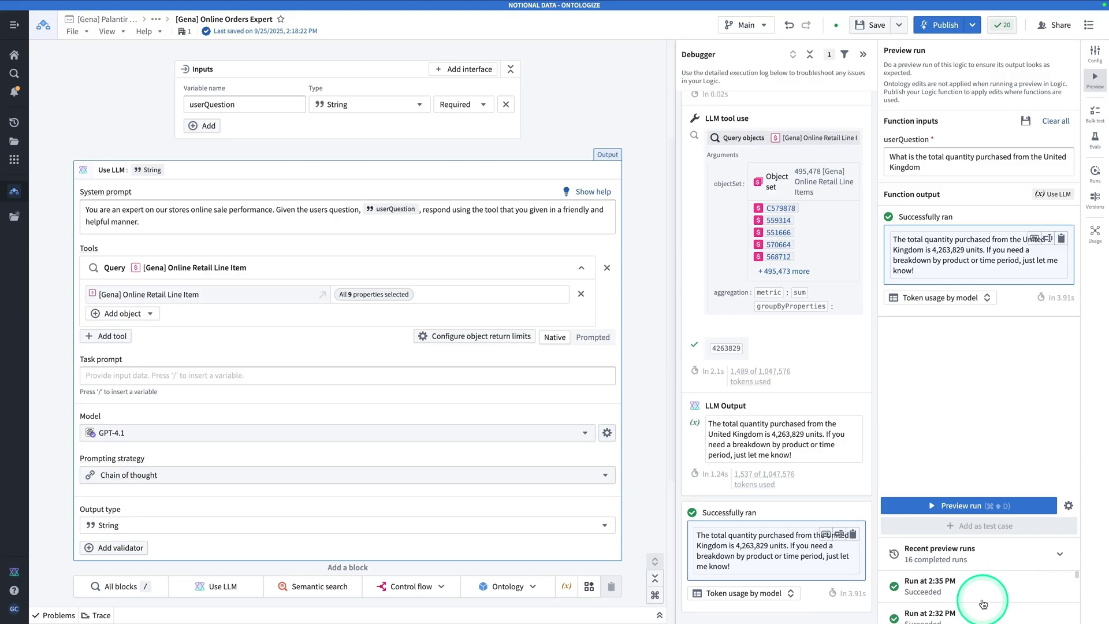
scroll(982, 604, up, 1)
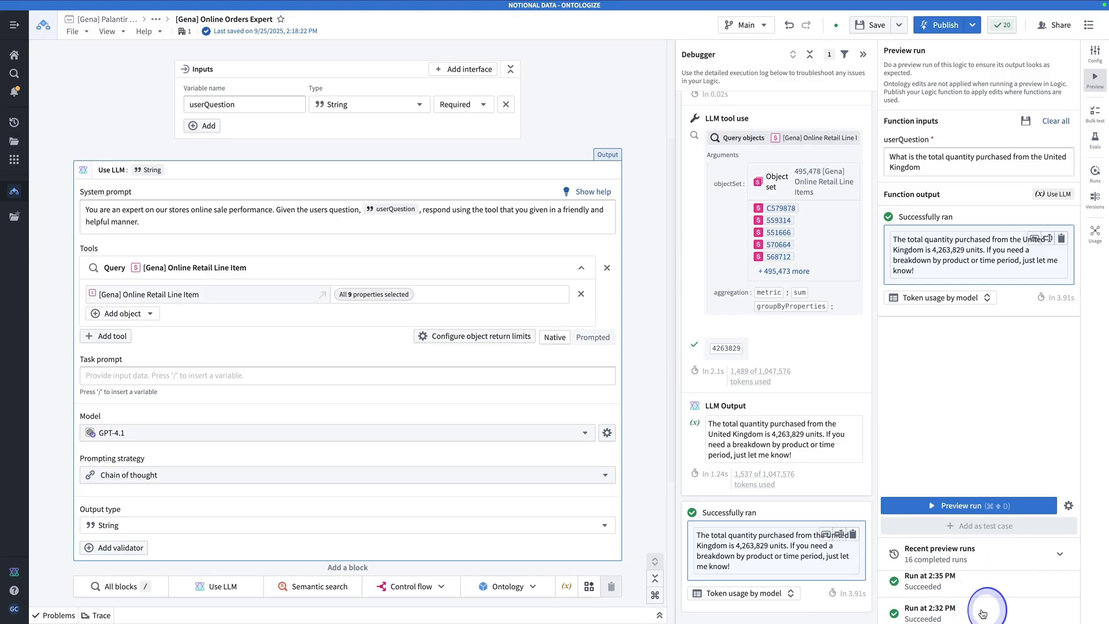
click(981, 611)
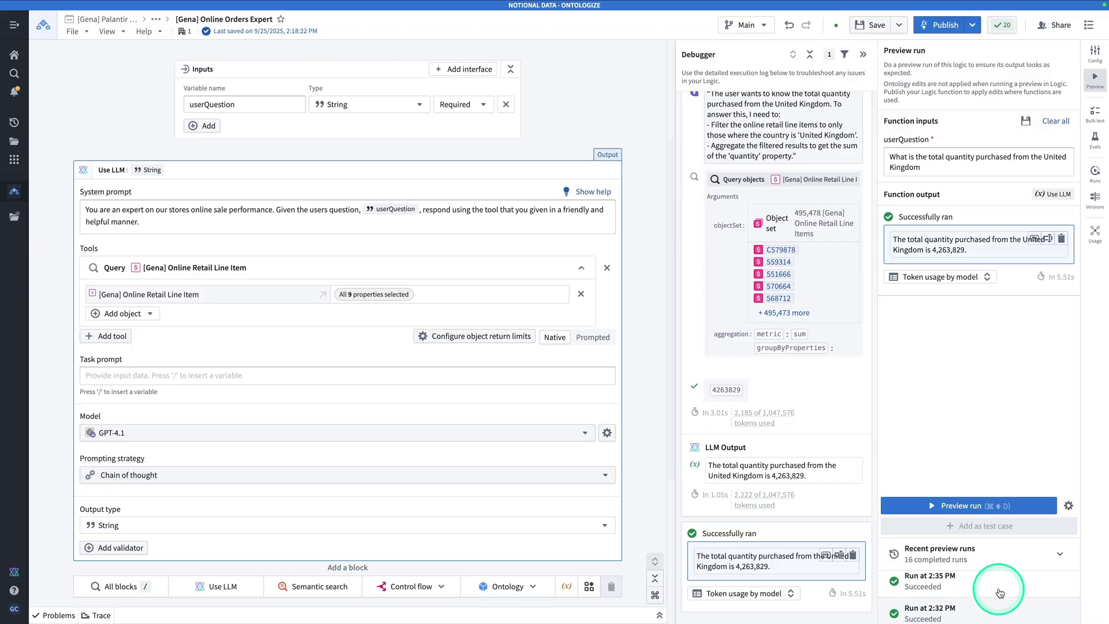
scroll(995, 587, up, 1)
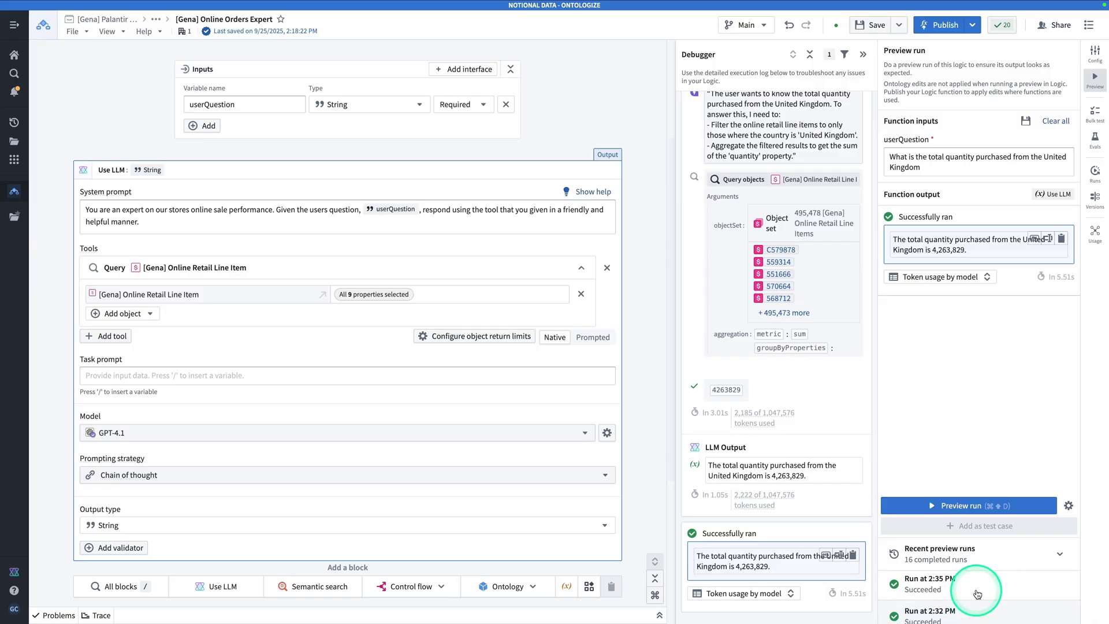
click(978, 591)
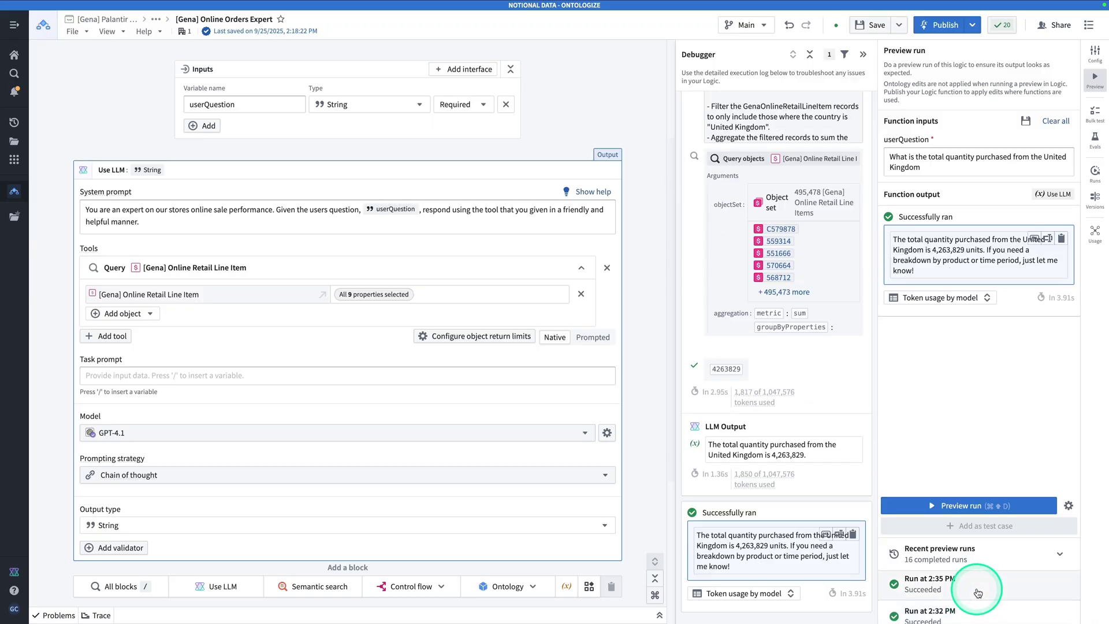
click(1016, 363)
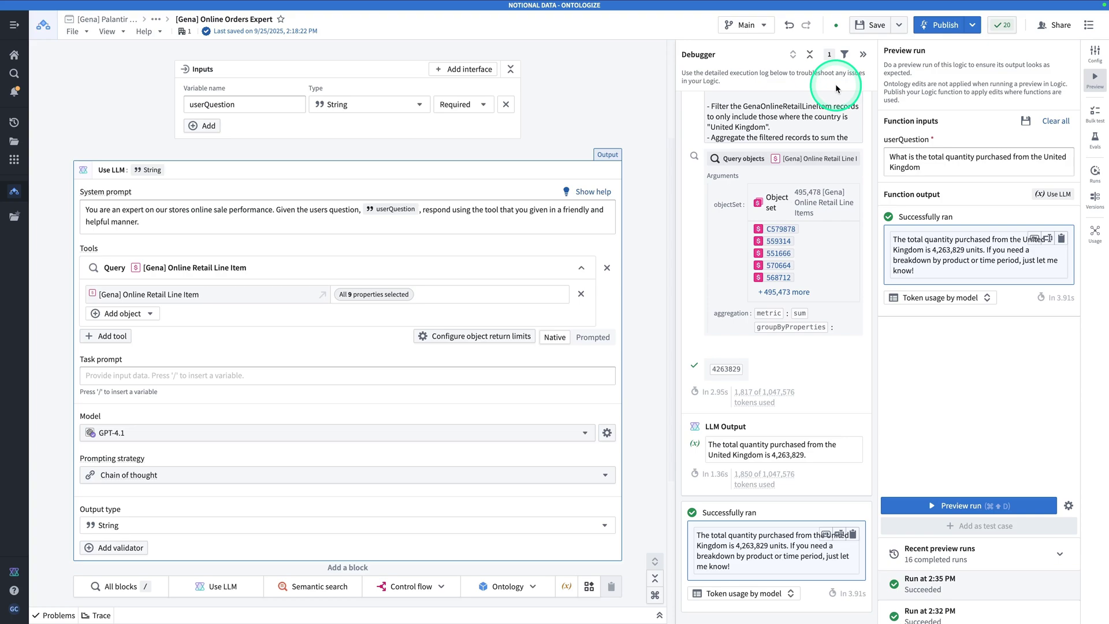
Step: Save Online Orders Expert and publish it bound to Ontologize Public Ontology
click(868, 29)
click(927, 29)
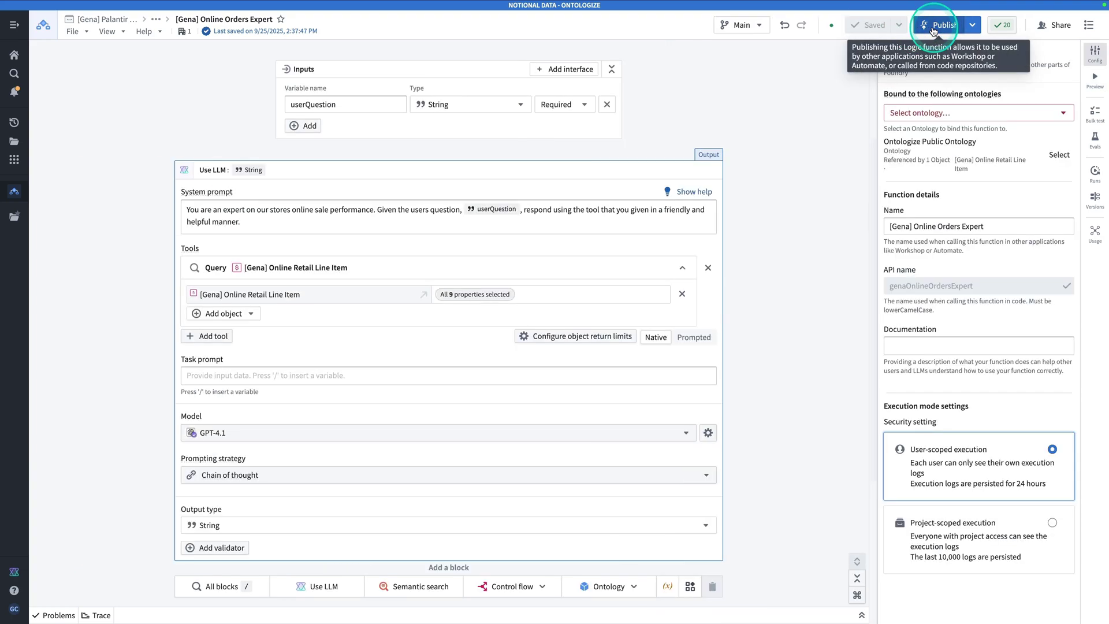
click(935, 113)
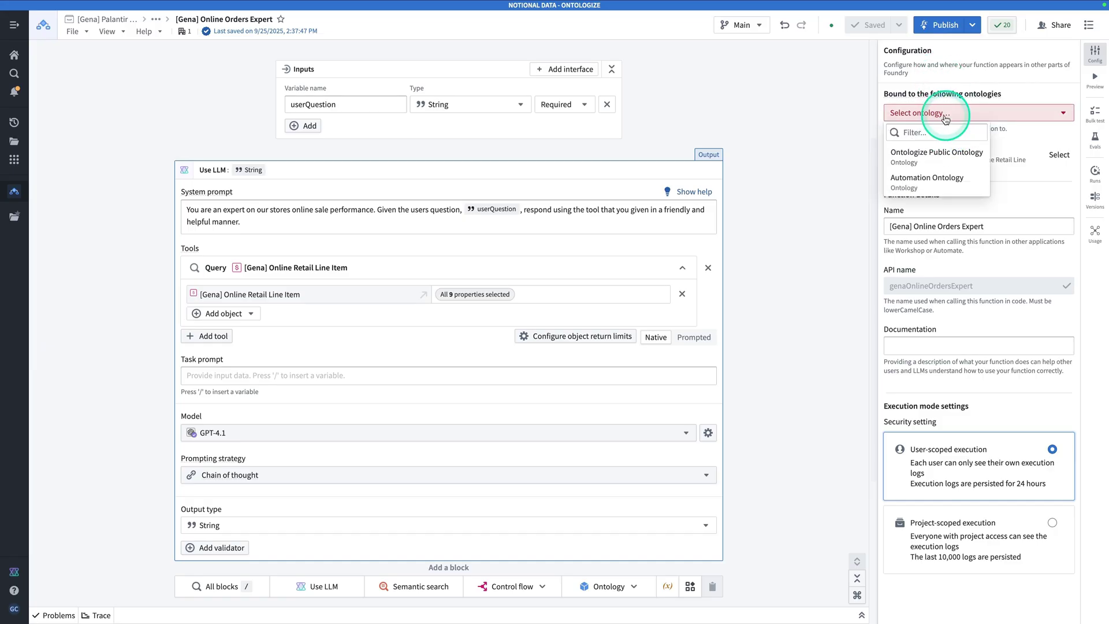
click(940, 156)
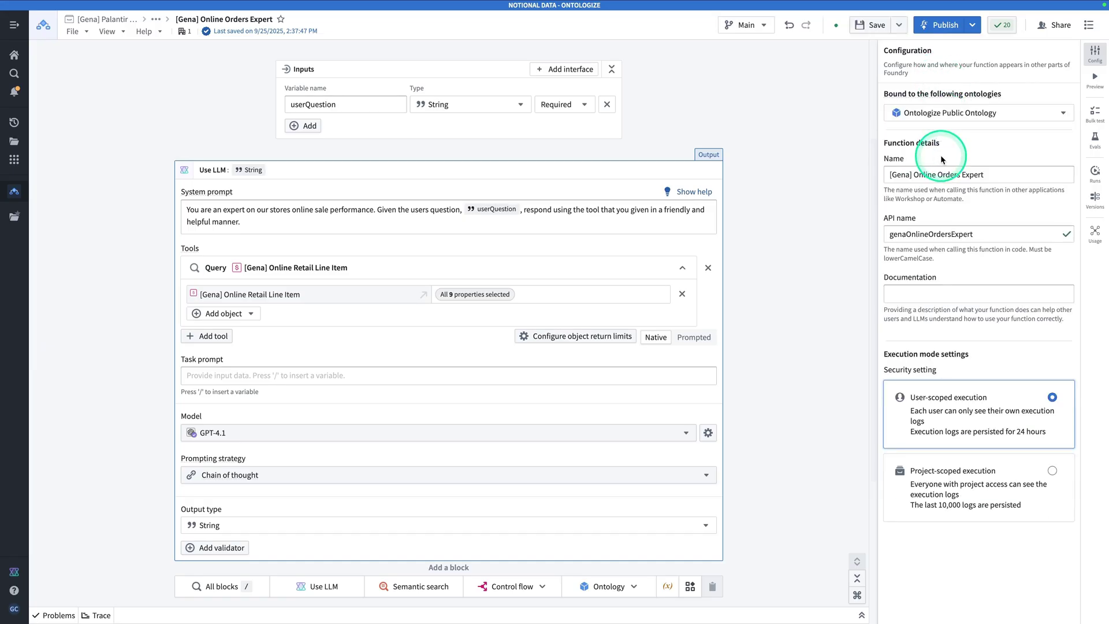
click(939, 28)
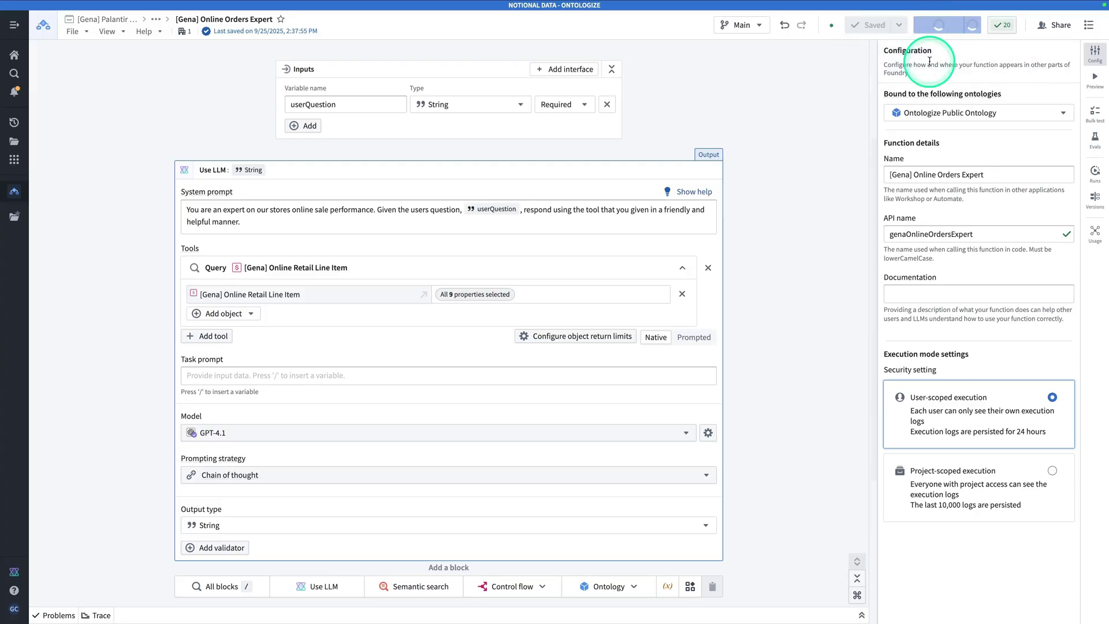